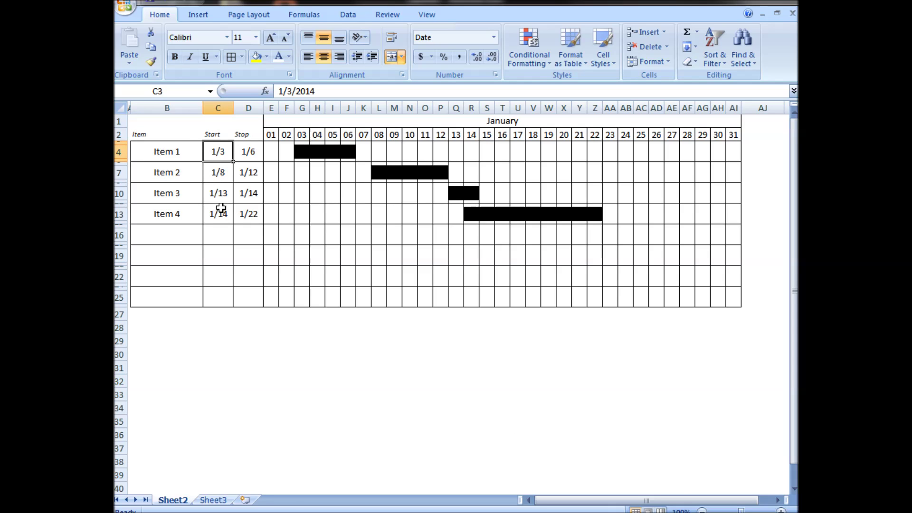
- Change Item 1's dates to start 1/22 and stop 1/31
{"action": "type", "text": "1/1"}
{"action": "key", "text": "Return"}
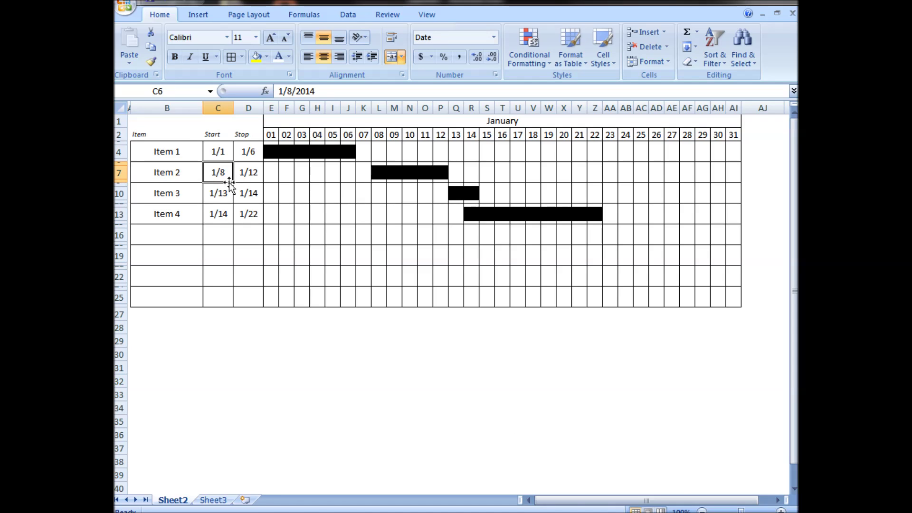
{"action": "left_click", "coordinate": [243, 152]}
{"action": "type", "text": "1/31"}
{"action": "key", "text": "Return"}
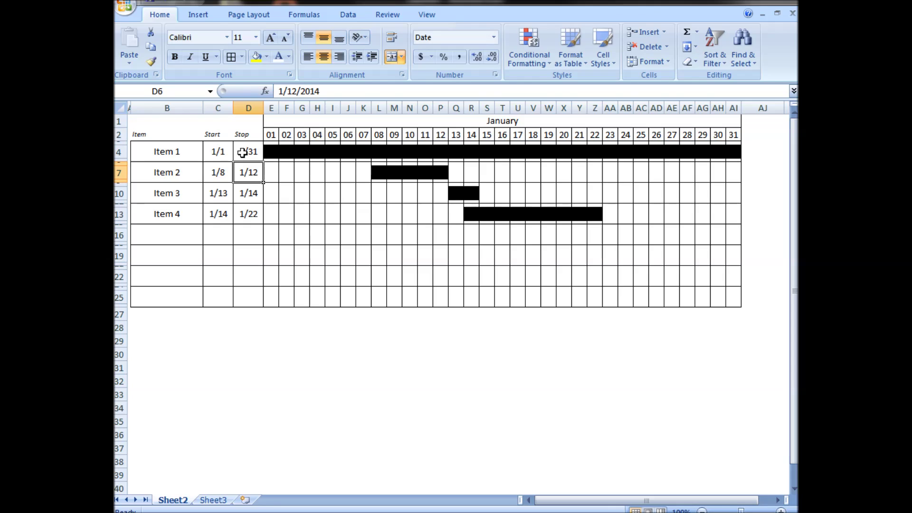
{"action": "left_click", "coordinate": [218, 152]}
{"action": "type", "text": "1/22"}
{"action": "key", "text": "Return"}
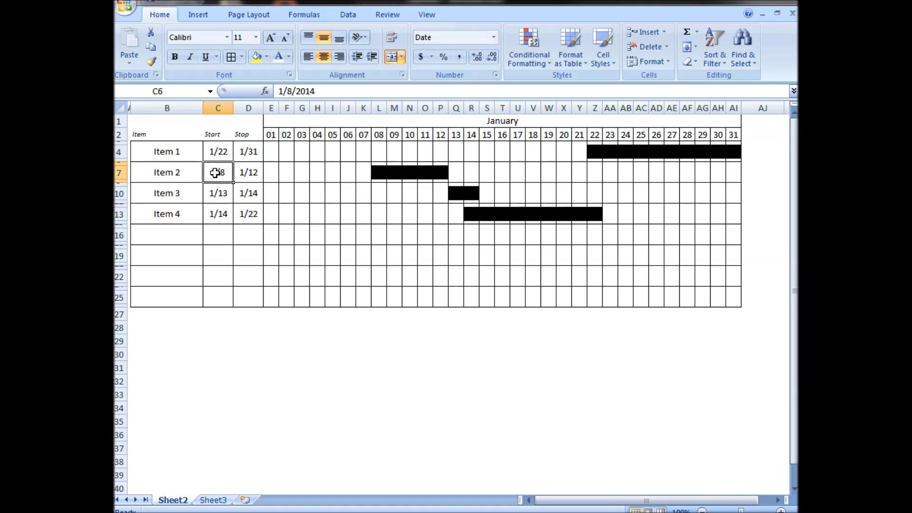
- Set Item 2's start date to 1/10 and stop date to 1/21
{"action": "type", "text": "1/"}
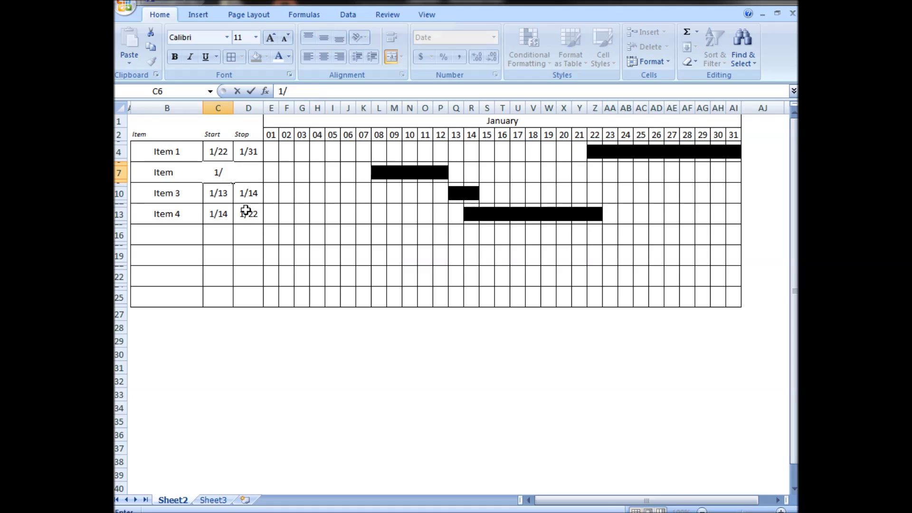
{"action": "type", "text": "10"}
{"action": "key", "text": "Return"}
{"action": "type", "text": "1/"}
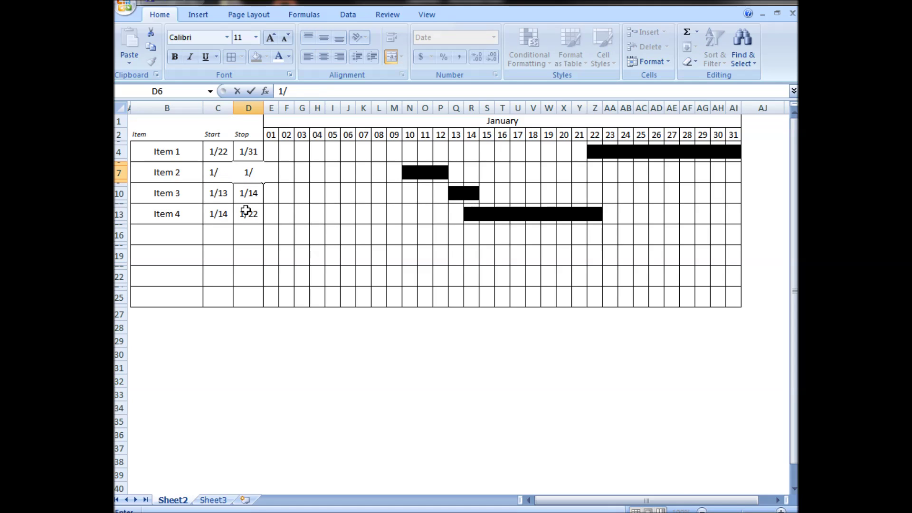
{"action": "type", "text": "21"}
{"action": "key", "text": "Return"}
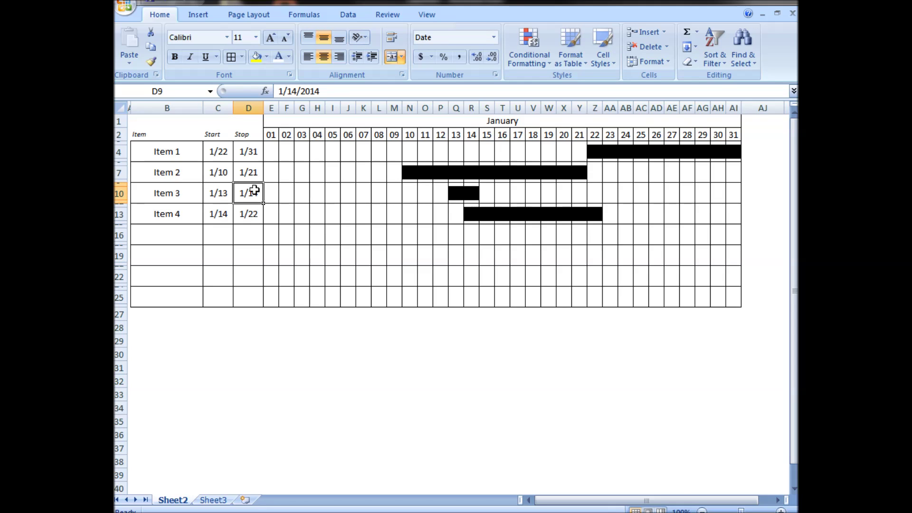
- Add a 'Test' item running from 1/1 to 1/5
{"action": "left_click", "coordinate": [224, 213]}
{"action": "left_click", "coordinate": [164, 237]}
{"action": "type", "text": "Test!"}
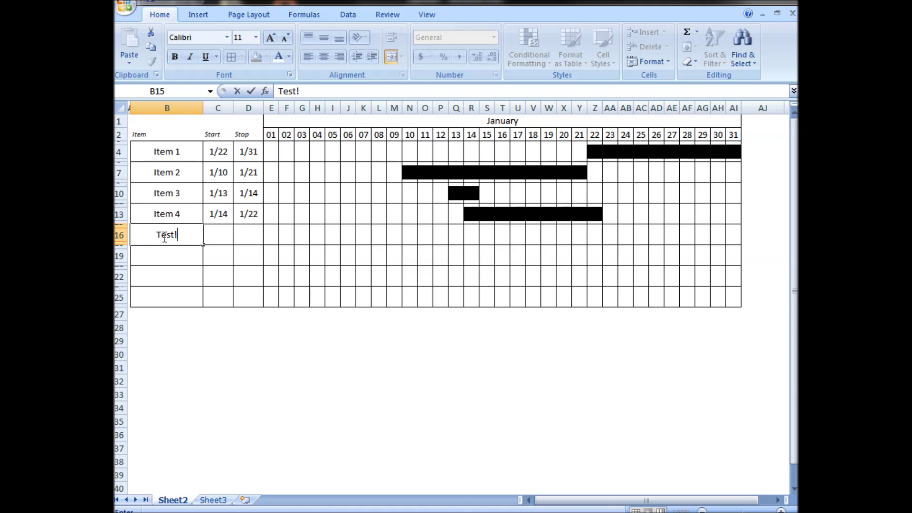
{"action": "key", "text": "Tab"}
{"action": "type", "text": "1/1"}
{"action": "key", "text": "Tab"}
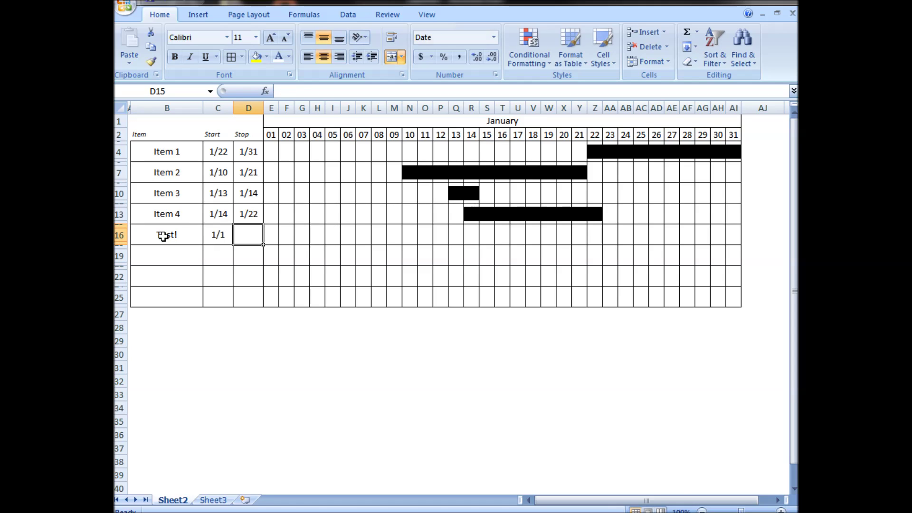
{"action": "type", "text": "1/5"}
{"action": "key", "text": "Return"}
- Add a 'Test 2' item running from 1/4 to 1/7
{"action": "key", "text": "Left"}
{"action": "key", "text": "Left"}
{"action": "type", "text": "Te"}
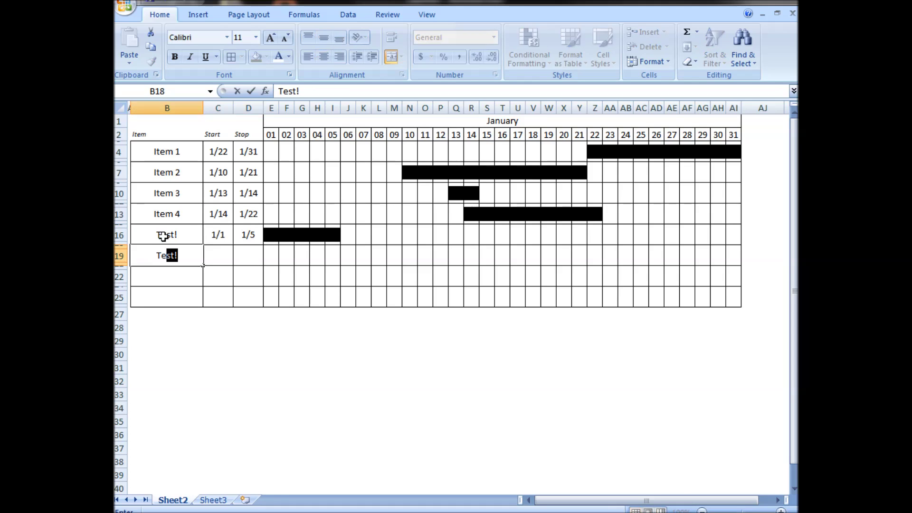
{"action": "type", "text": "st 2"}
{"action": "key", "text": "Tab"}
{"action": "type", "text": "1/"}
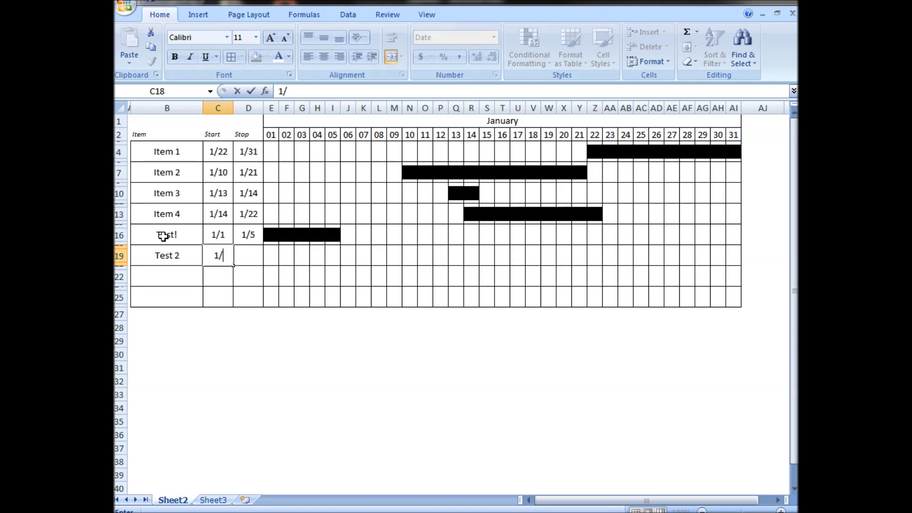
{"action": "type", "text": "4"}
{"action": "key", "text": "Tab"}
{"action": "type", "text": "1/7"}
{"action": "key", "text": "Tab"}
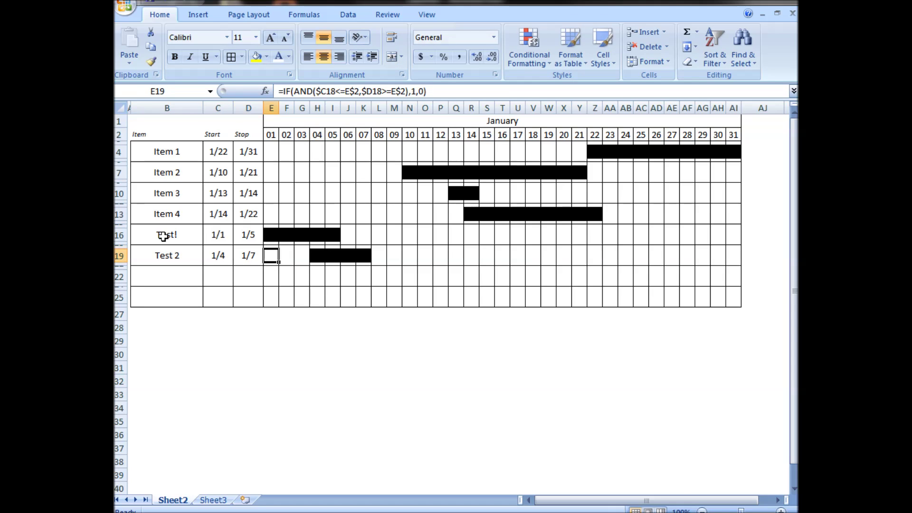
- Add a 'Test 3' item starting 1/8 and begin entering its stop date
{"action": "key", "text": "Return"}
{"action": "type", "text": "Test 4"}
{"action": "key", "text": "BackSpace"}
{"action": "type", "text": "3"}
{"action": "key", "text": "Tab"}
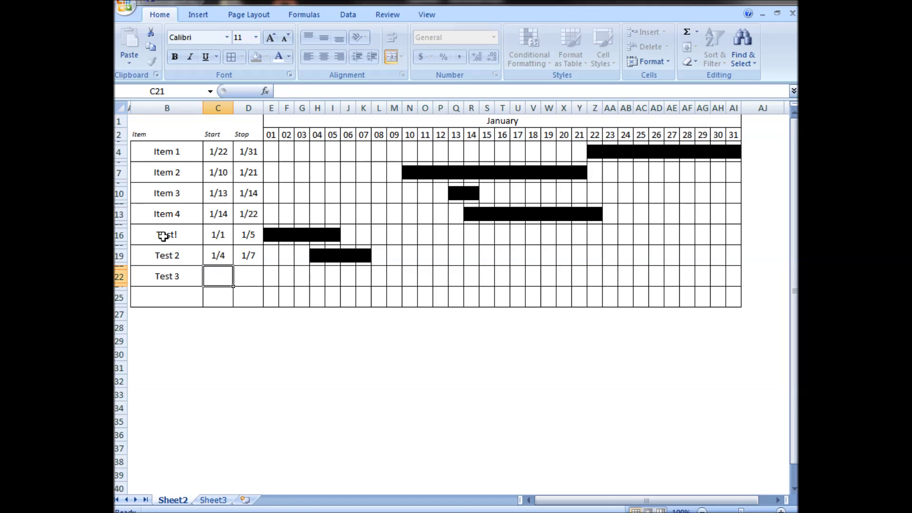
{"action": "type", "text": "1/8"}
{"action": "key", "text": "Tab"}
{"action": "type", "text": "1/"}
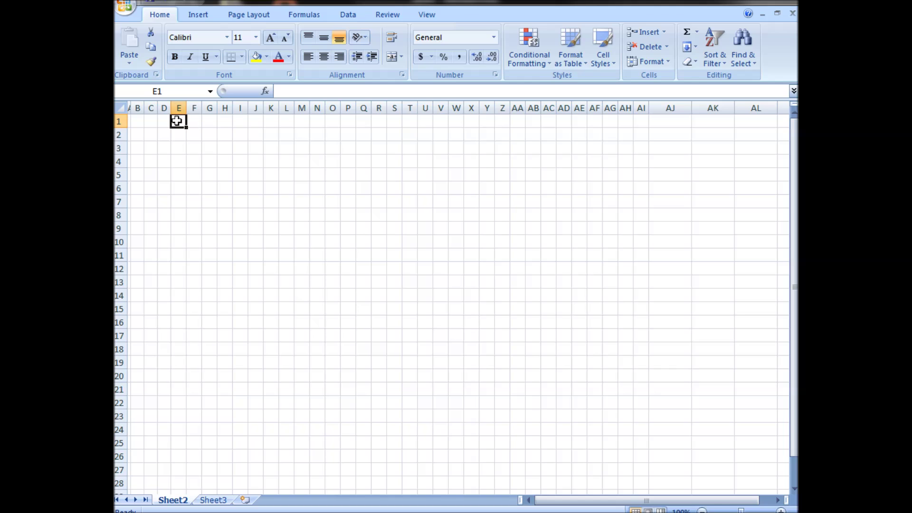
- Merge E1:AI1, enter =TEXT(E2,"mmmm") there, and put 1/1 in E2 so it reads January
{"action": "left_click_drag", "start_coordinate": [177, 121], "coordinate": [641, 122]}
{"action": "left_click", "coordinate": [391, 57]}
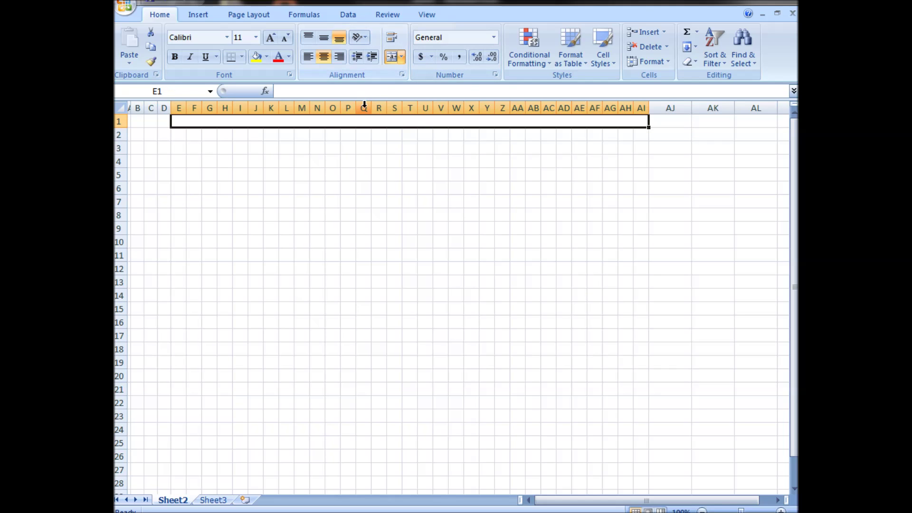
{"action": "type", "text": "=text("}
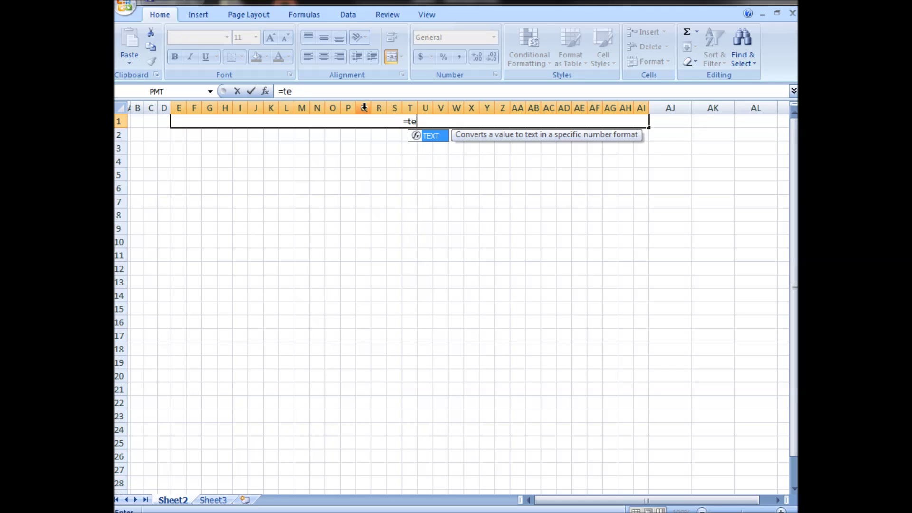
{"action": "left_click", "coordinate": [178, 135]}
{"action": "type", "text": ","}
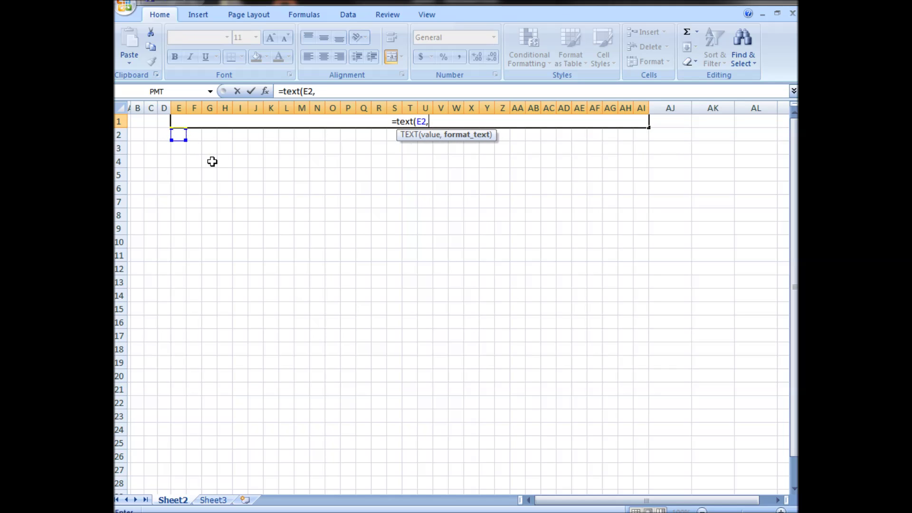
{"action": "type", "text": "\"mmmm\")"}
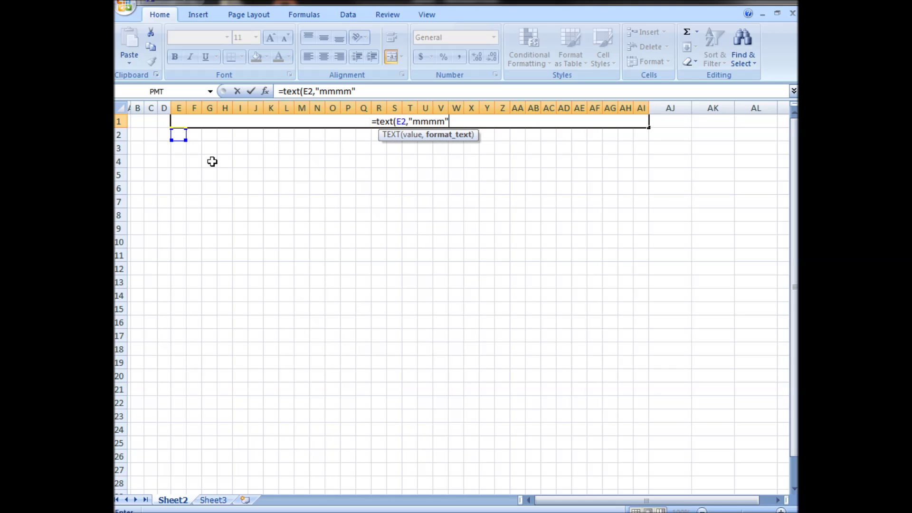
{"action": "key", "text": "Return"}
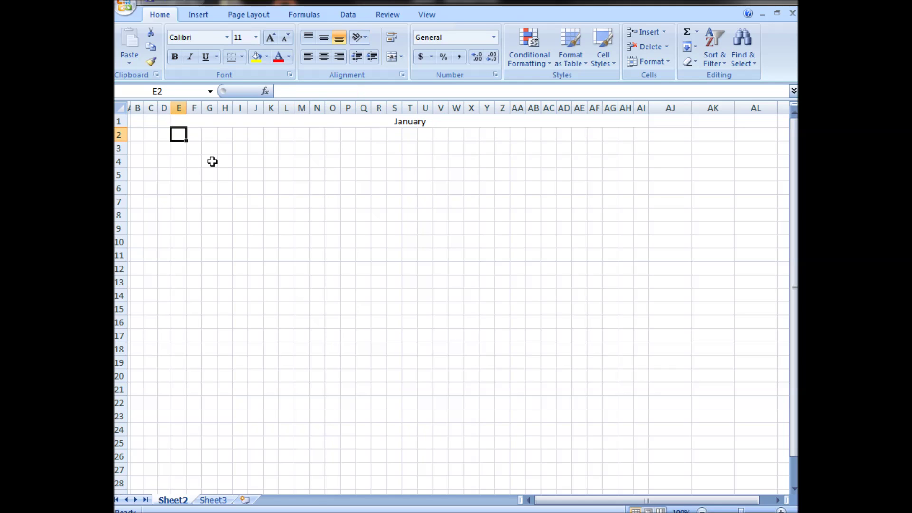
{"action": "type", "text": "1/1"}
{"action": "key", "text": "Return"}
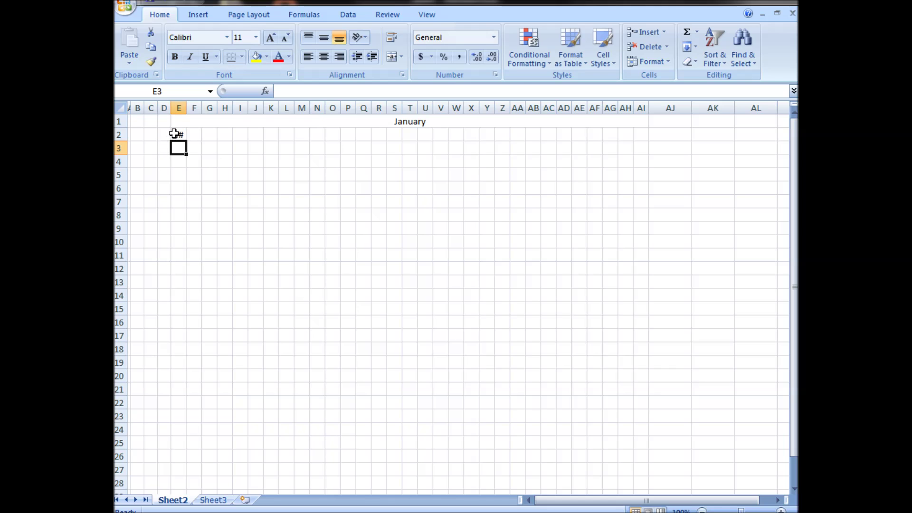
- Give E2 a custom two-digit day number format
{"action": "right_click", "coordinate": [174, 134]}
{"action": "left_click", "coordinate": [238, 294]}
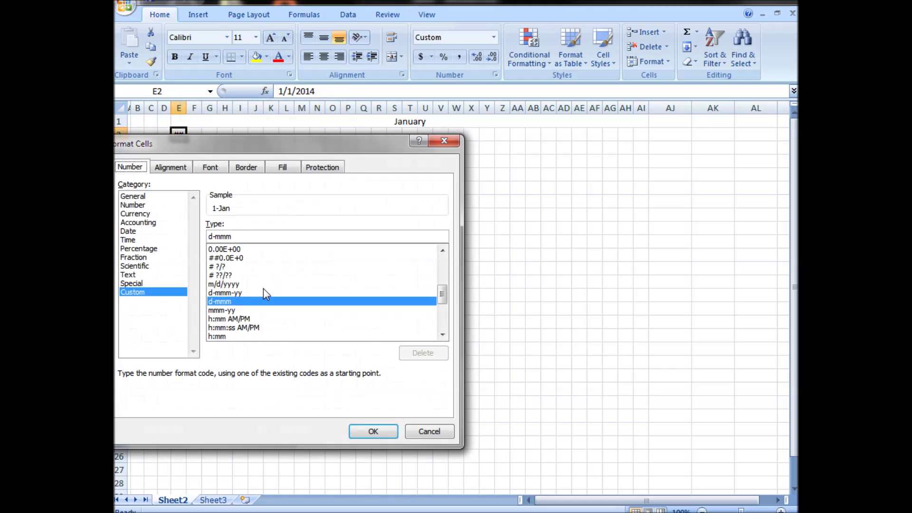
{"action": "left_click", "coordinate": [239, 236]}
{"action": "type", "text": "d"}
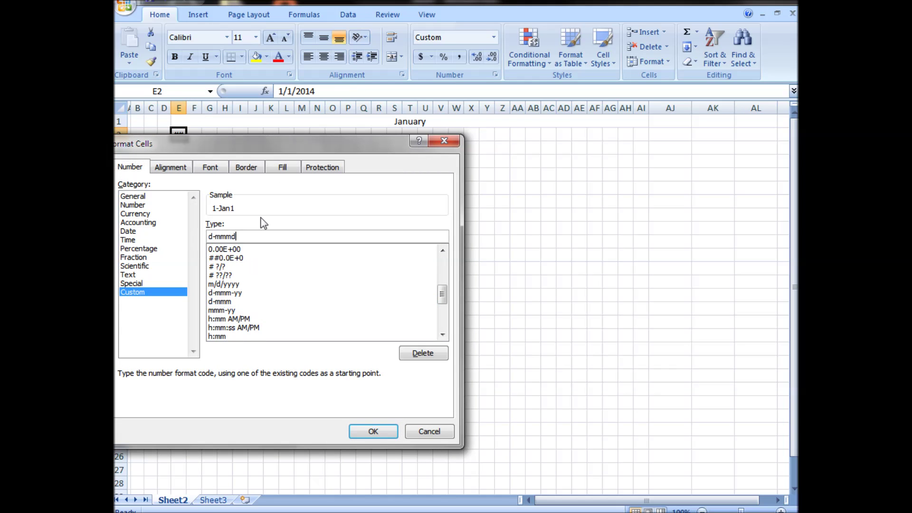
{"action": "left_click_drag", "start_coordinate": [252, 234], "coordinate": [194, 235]}
{"action": "left_click", "coordinate": [240, 235]}
{"action": "type", "text": "ddd"}
{"action": "left_click", "coordinate": [372, 431]}
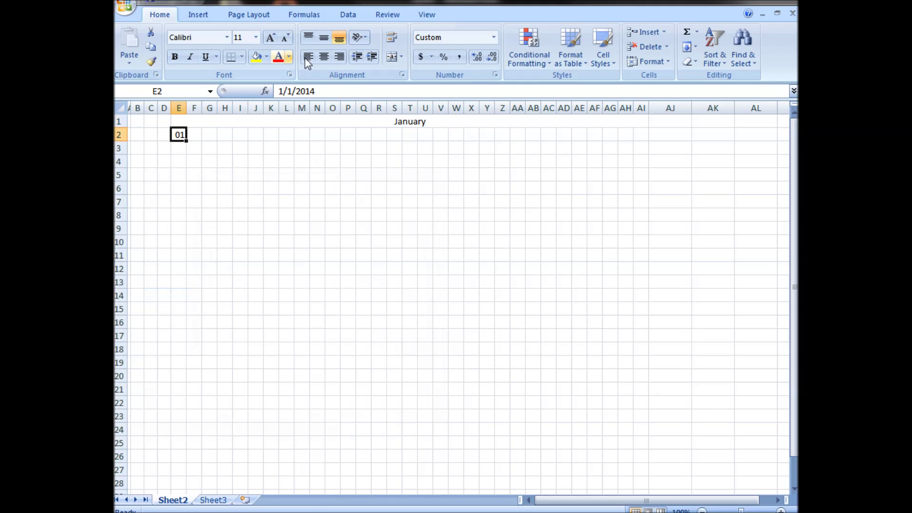
- Set F2 to =E2+1, center it, and fill days 01–31 across row 2 to AI
{"action": "left_click", "coordinate": [195, 135]}
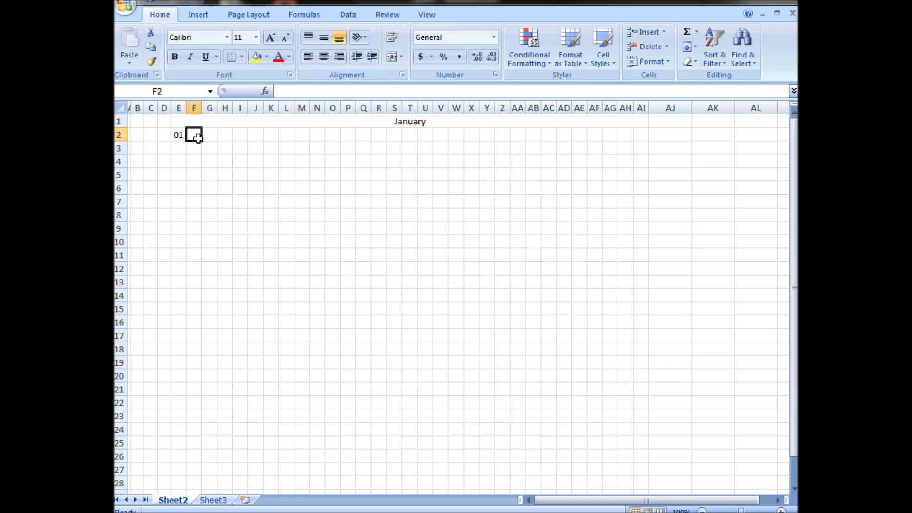
{"action": "type", "text": "="}
{"action": "left_click", "coordinate": [177, 134]}
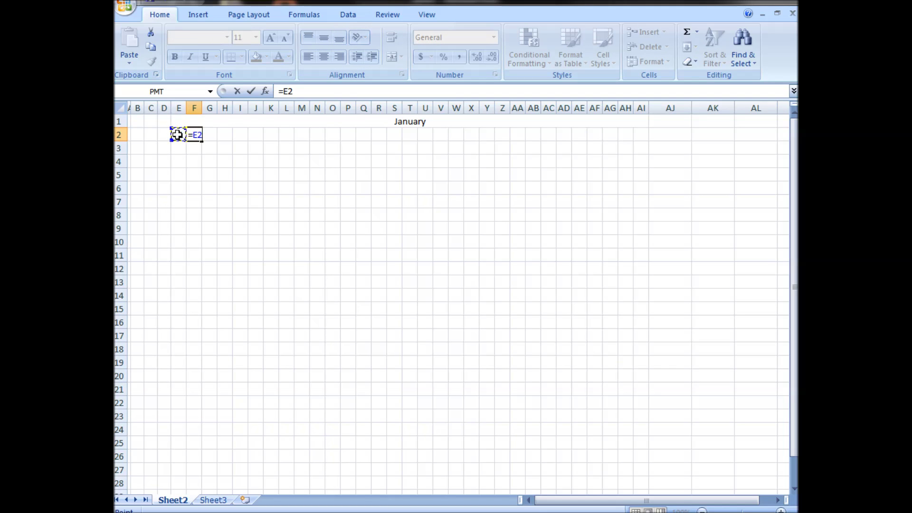
{"action": "key", "text": "Return"}
{"action": "left_click", "coordinate": [193, 135]}
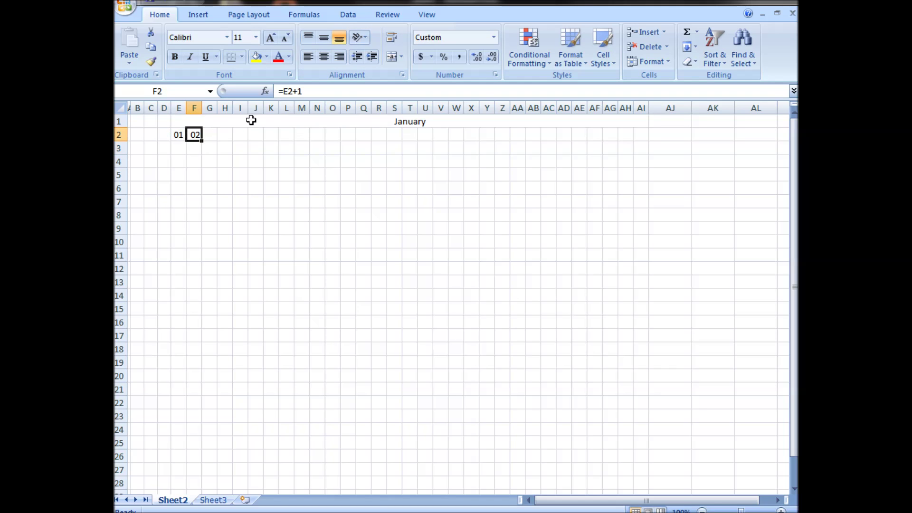
{"action": "left_click", "coordinate": [324, 57]}
{"action": "left_click_drag", "start_coordinate": [201, 141], "coordinate": [636, 171]}
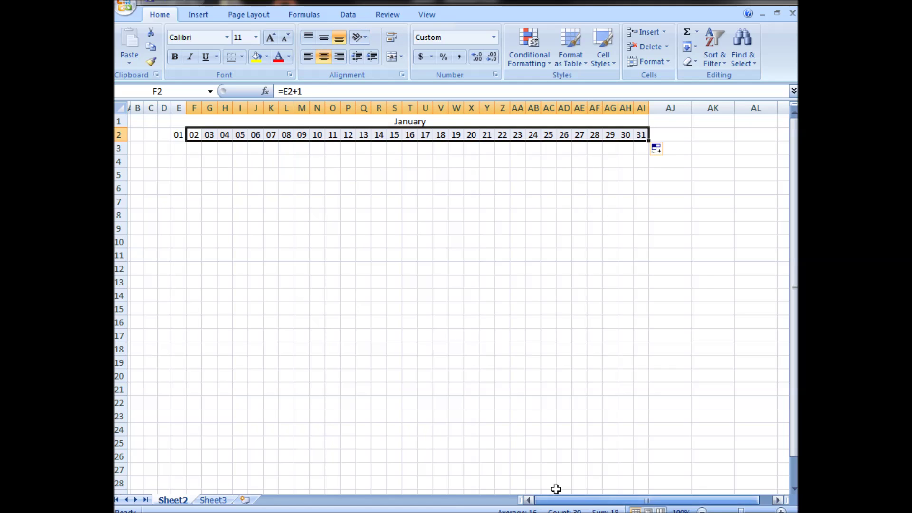
- Apply All Borders to E1:AI4 and widen columns B, C and D
{"action": "left_click_drag", "start_coordinate": [246, 120], "coordinate": [246, 164]}
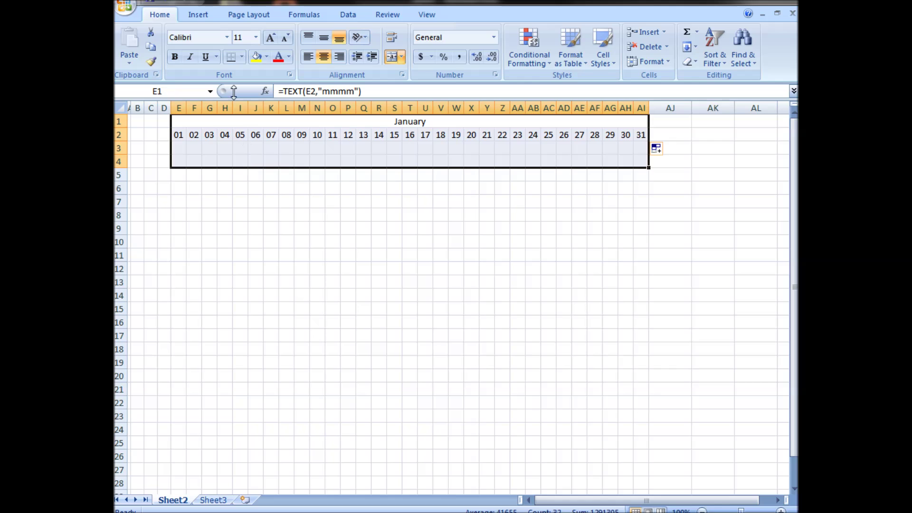
{"action": "left_click", "coordinate": [241, 57]}
{"action": "left_click", "coordinate": [249, 167]}
{"action": "left_click", "coordinate": [176, 188]}
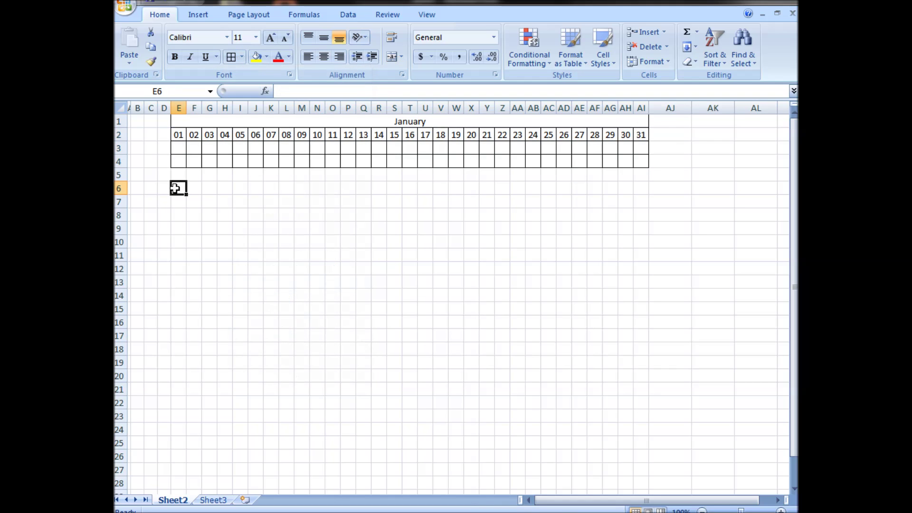
{"action": "left_click", "coordinate": [140, 108]}
{"action": "left_click_drag", "start_coordinate": [147, 108], "coordinate": [248, 108]}
{"action": "left_click", "coordinate": [213, 176]}
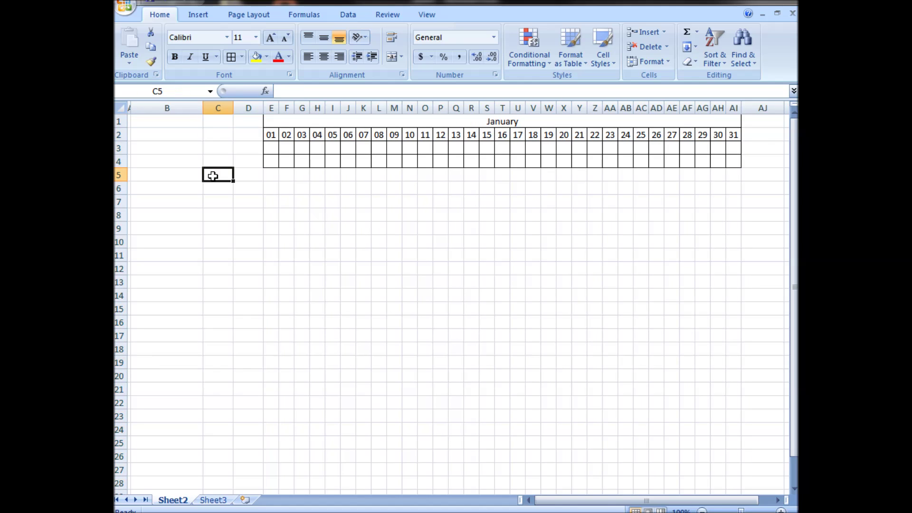
- Format C3:D4 with the 3/14 Date number format
{"action": "left_click_drag", "start_coordinate": [254, 145], "coordinate": [223, 161]}
{"action": "right_click", "coordinate": [240, 145]}
{"action": "left_click", "coordinate": [266, 309]}
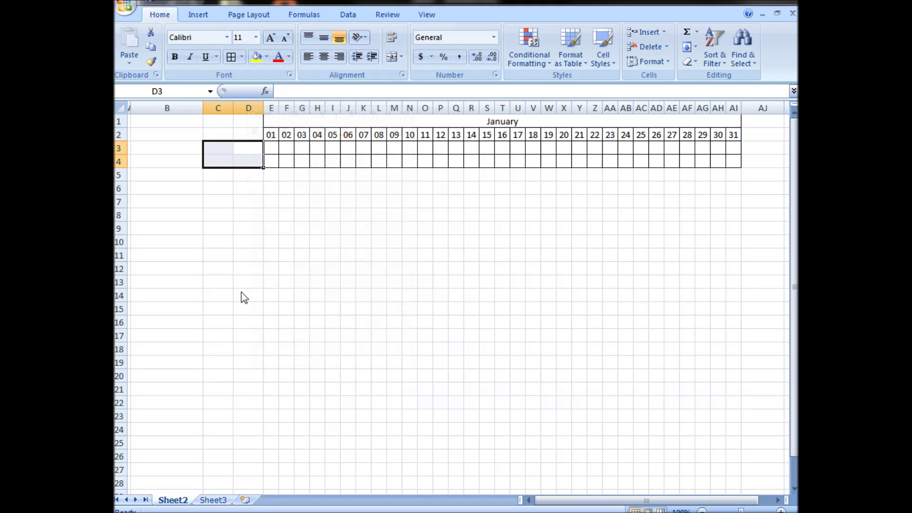
{"action": "left_click", "coordinate": [135, 242]}
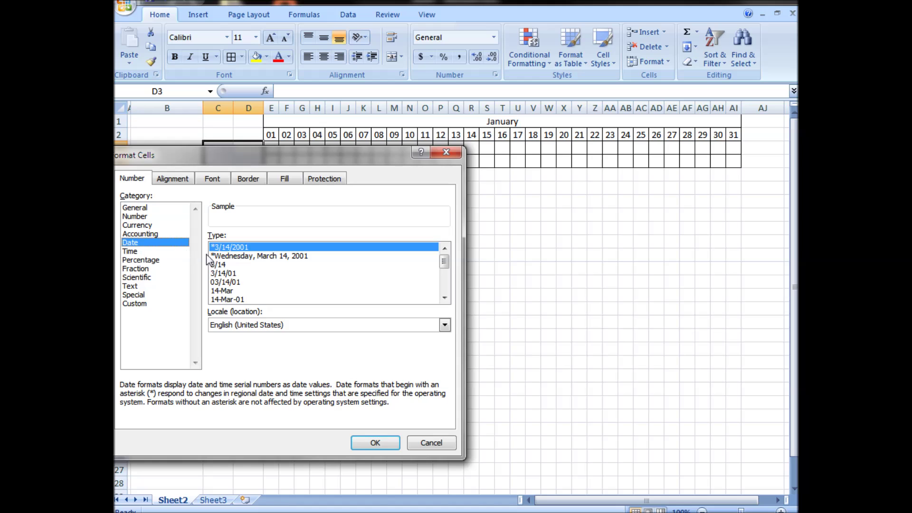
{"action": "left_click", "coordinate": [225, 266]}
{"action": "left_click", "coordinate": [373, 440]}
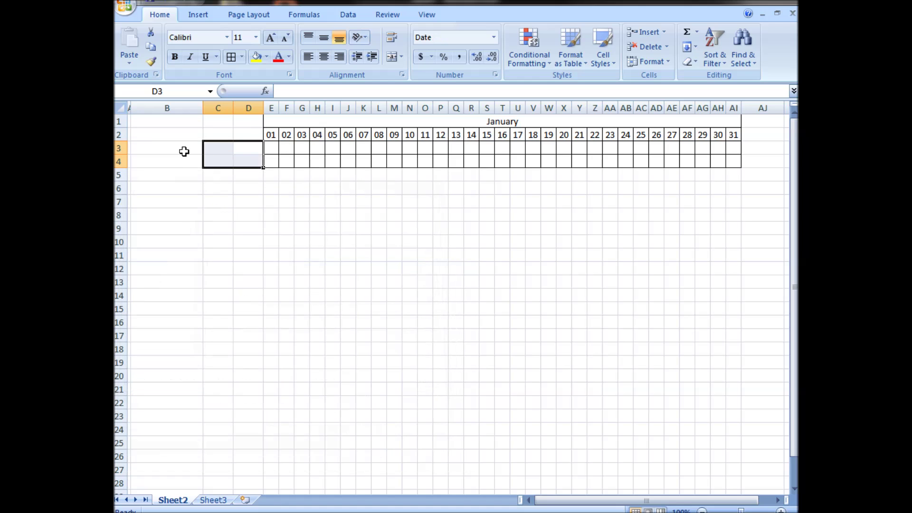
- Add all borders to the item area B3:D4
{"action": "left_click_drag", "start_coordinate": [137, 146], "coordinate": [251, 160]}
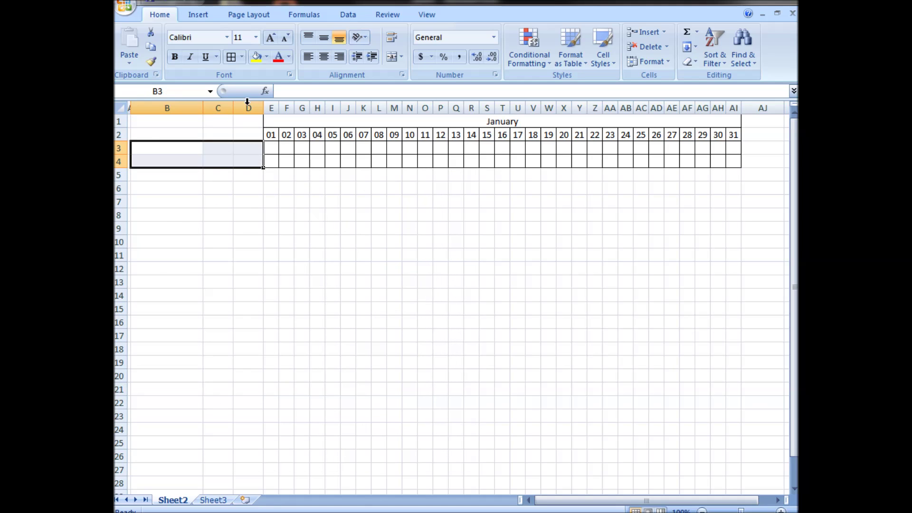
{"action": "left_click", "coordinate": [232, 56]}
{"action": "left_click", "coordinate": [271, 161]}
- Enter headings Item, Start and Stop in B2:D2
{"action": "left_click", "coordinate": [240, 132]}
{"action": "left_click", "coordinate": [168, 129]}
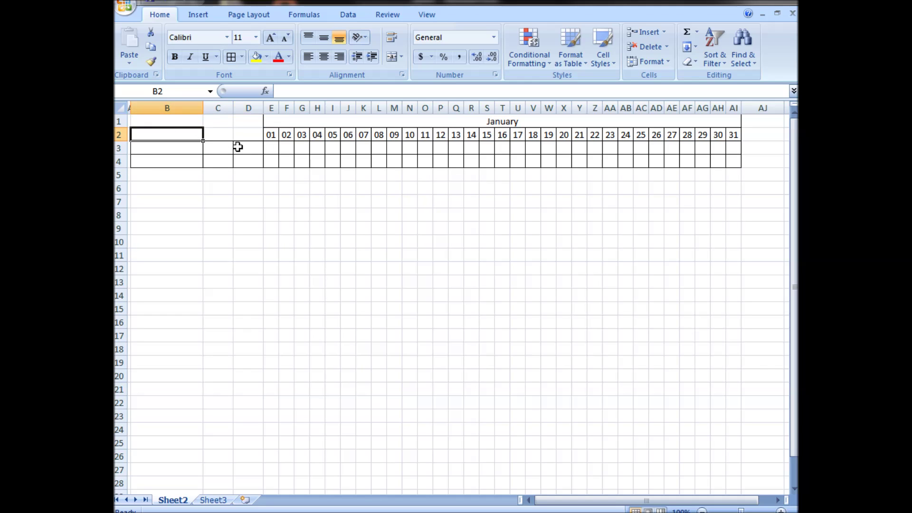
{"action": "type", "text": "Item"}
{"action": "key", "text": "Tab"}
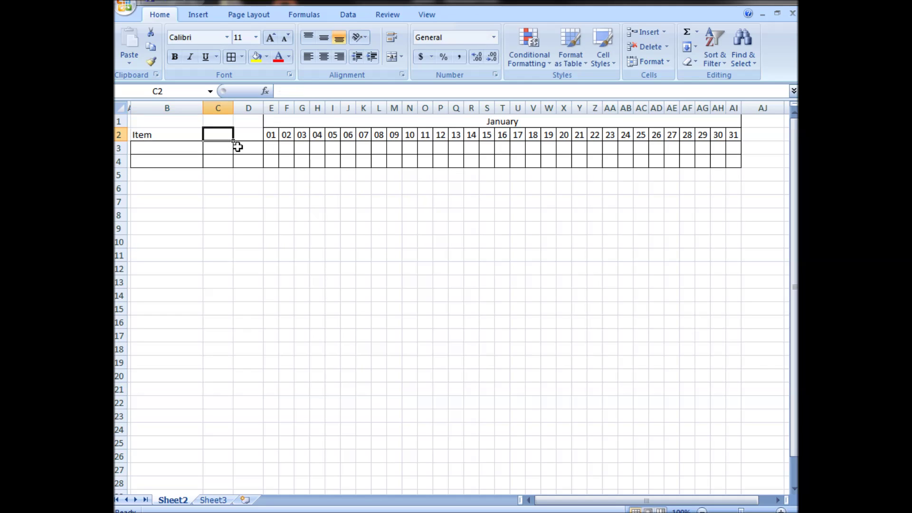
{"action": "type", "text": "Start"}
{"action": "key", "text": "Tab"}
{"action": "type", "text": "S"}
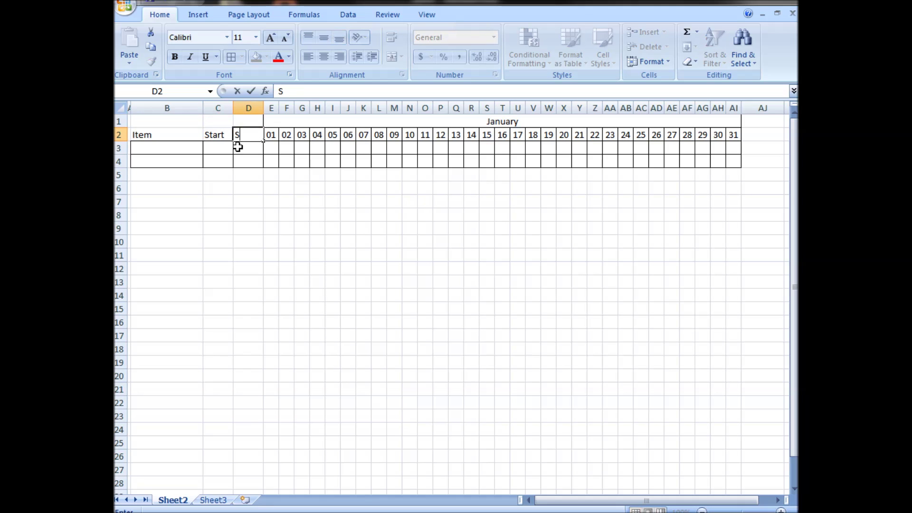
{"action": "key", "text": "Return"}
- Make the B2:D2 headings font size 8 and italic
{"action": "left_click_drag", "start_coordinate": [240, 136], "coordinate": [137, 136]}
{"action": "left_click", "coordinate": [255, 37]}
{"action": "left_click", "coordinate": [244, 53]}
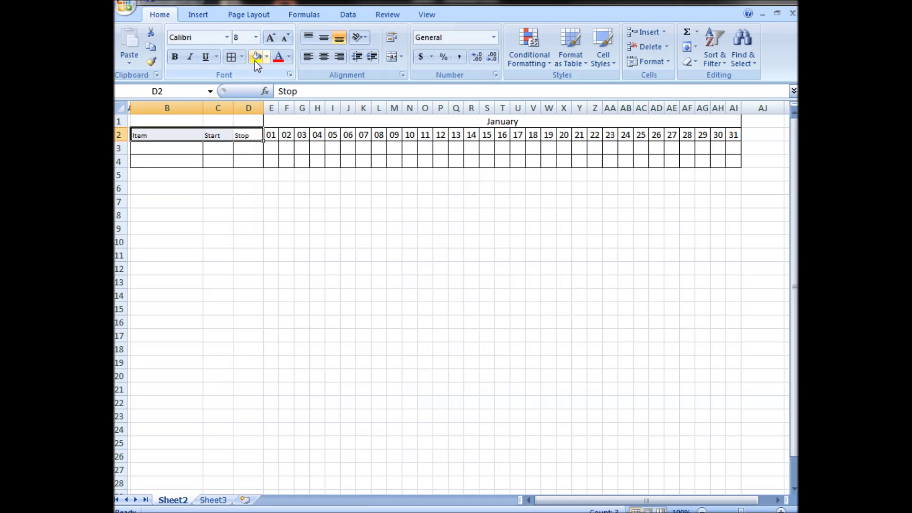
{"action": "left_click", "coordinate": [190, 57]}
{"action": "left_click", "coordinate": [164, 150]}
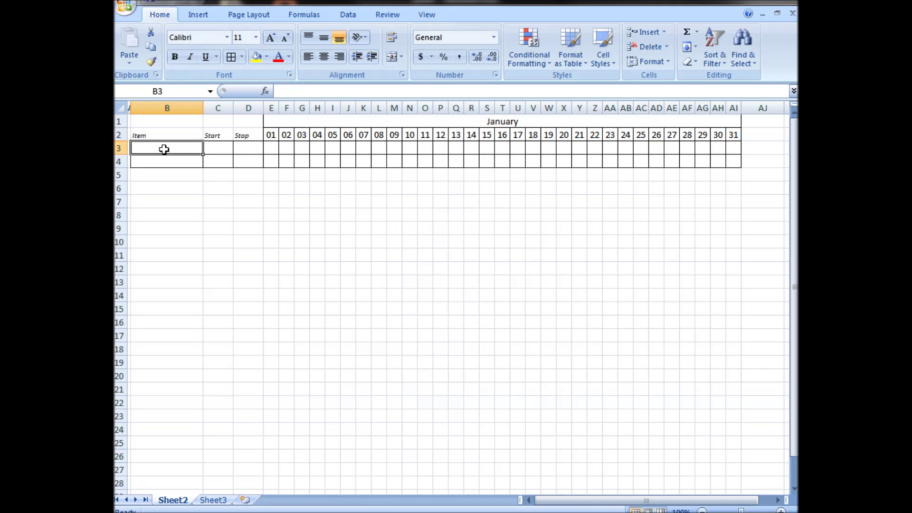
- Enter Item 1 in B3 with start 1/1 and stop 1/15, then begin an IF(AND( formula in E3
{"action": "type", "text": "Item 1"}
{"action": "key", "text": "Return"}
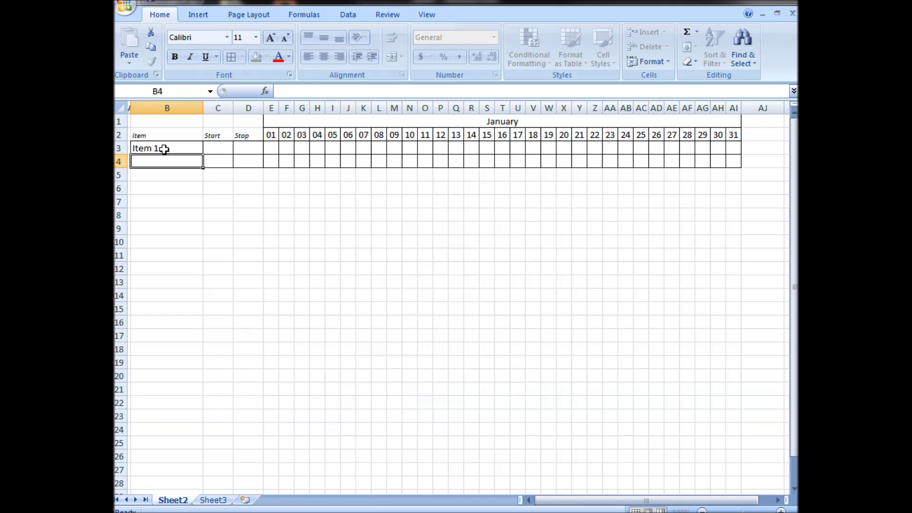
{"action": "left_click", "coordinate": [164, 149]}
{"action": "key", "text": "Right"}
{"action": "type", "text": "1/"}
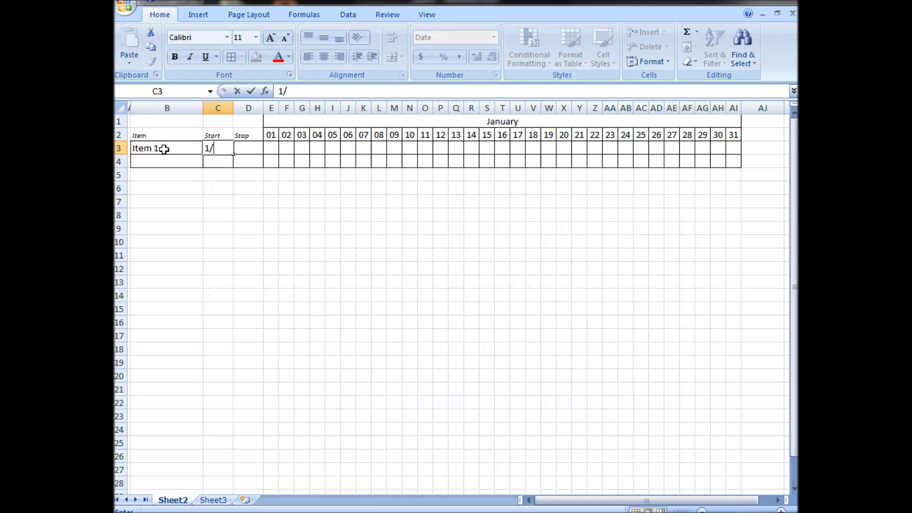
{"action": "key", "text": "Tab"}
{"action": "type", "text": "1/"}
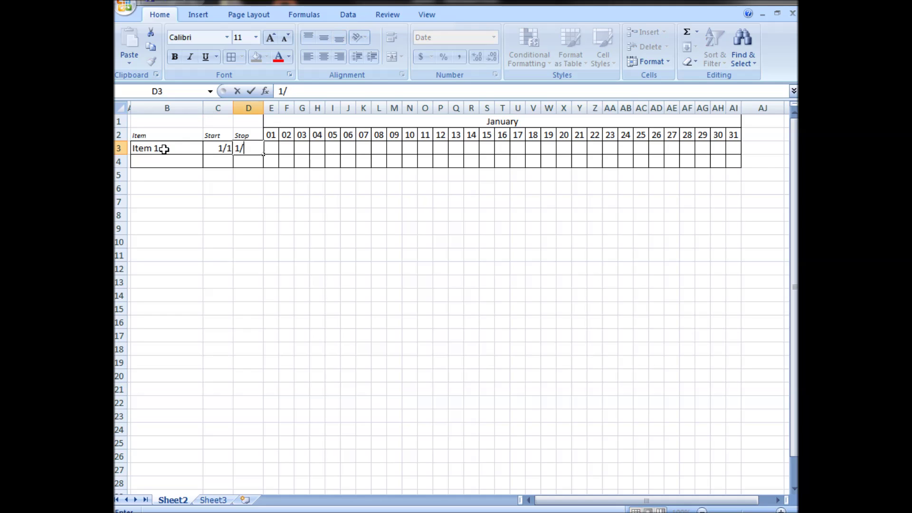
{"action": "key", "text": "Tab"}
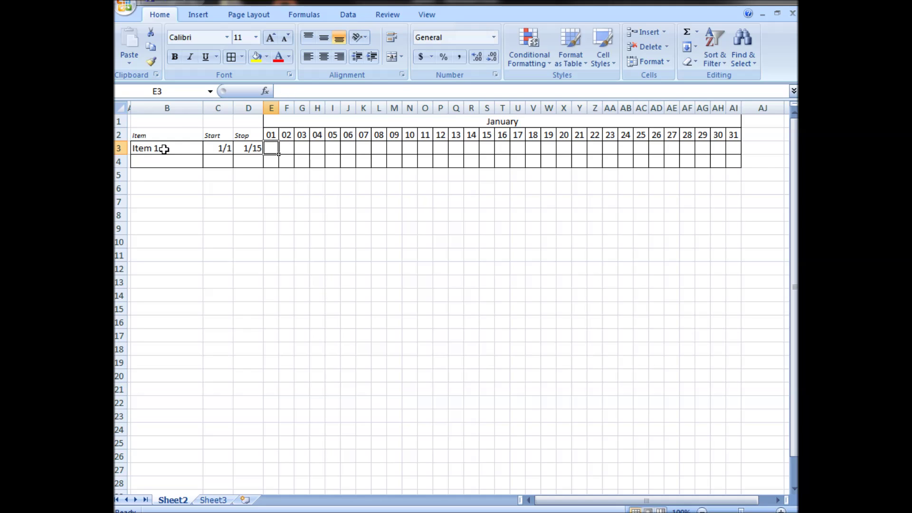
{"action": "type", "text": "=if(and("}
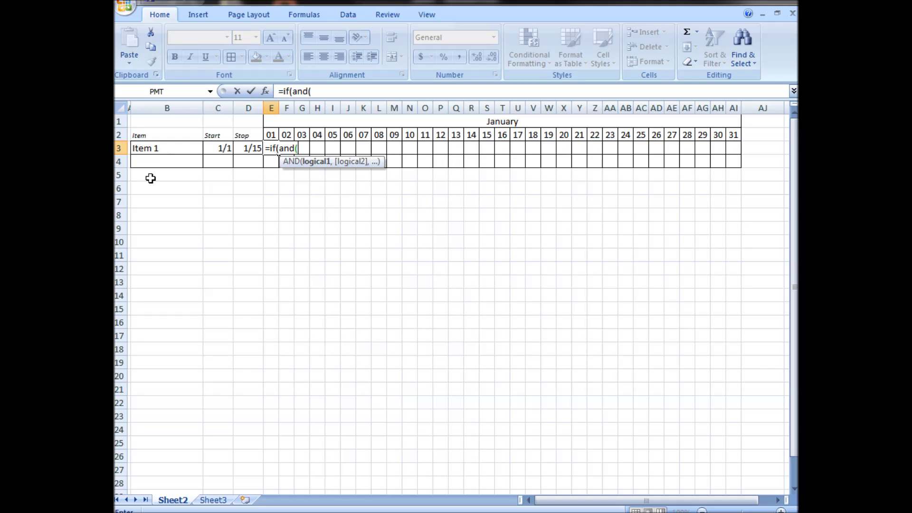
- Build the first condition $C3<=E$2 inside E3's IF(AND( formula
{"action": "left_click", "coordinate": [217, 148]}
{"action": "type", "text": "<="}
{"action": "left_click", "coordinate": [270, 133]}
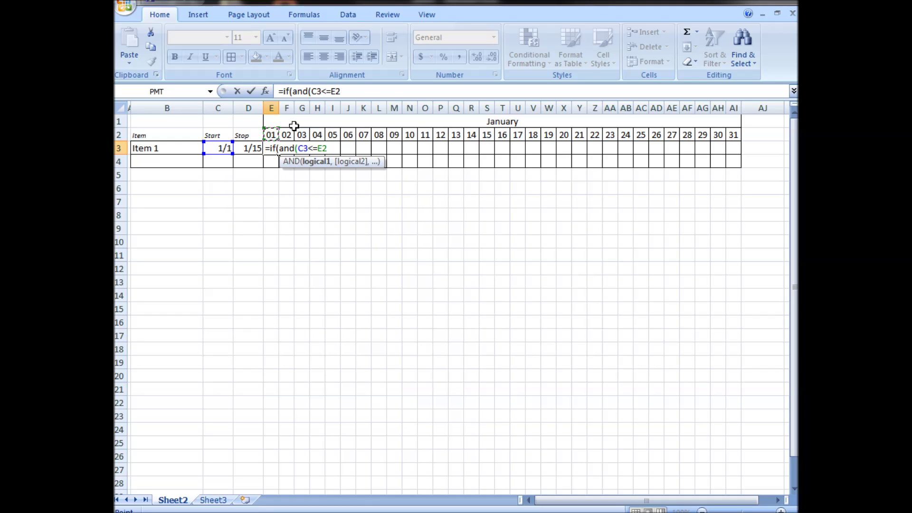
{"action": "key", "text": "F4"}
{"action": "key", "text": "F4"}
{"action": "left_click", "coordinate": [318, 91]}
{"action": "key", "text": "F4"}
{"action": "key", "text": "F4"}
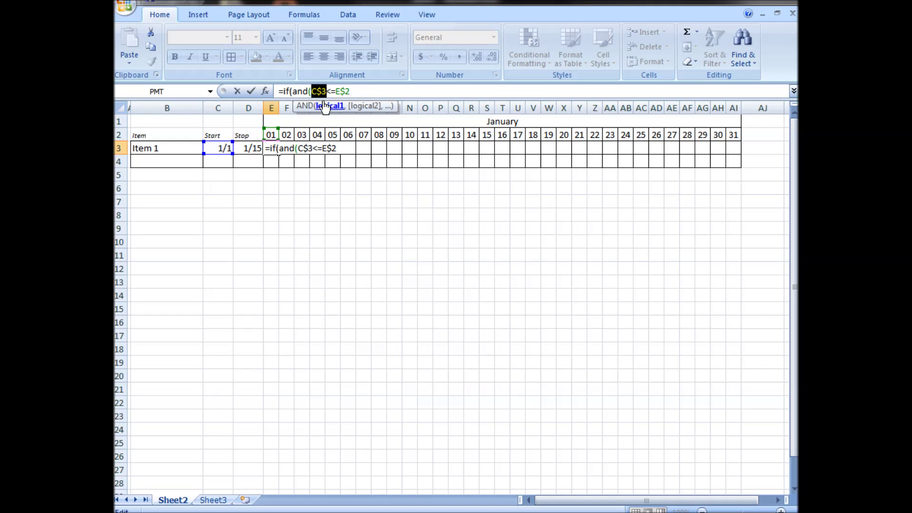
{"action": "key", "text": "F4"}
{"action": "left_click", "coordinate": [362, 92]}
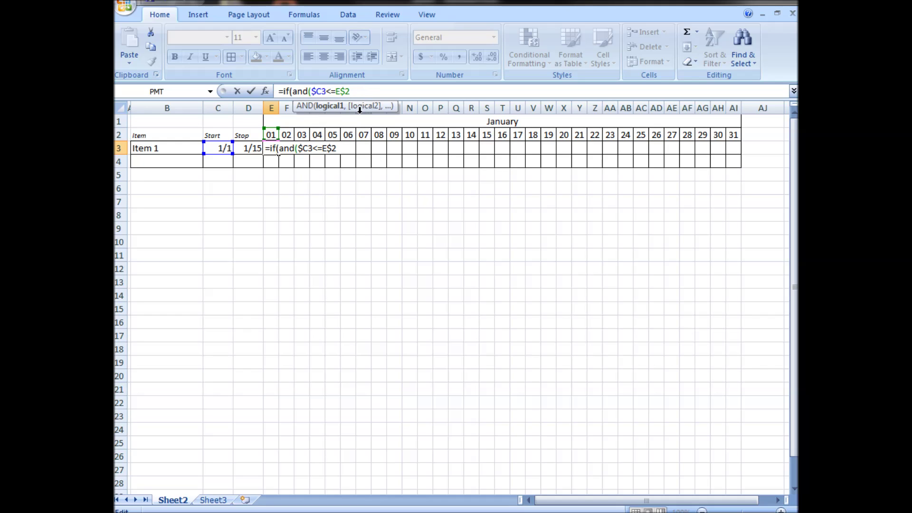
{"action": "type", "text": ")"}
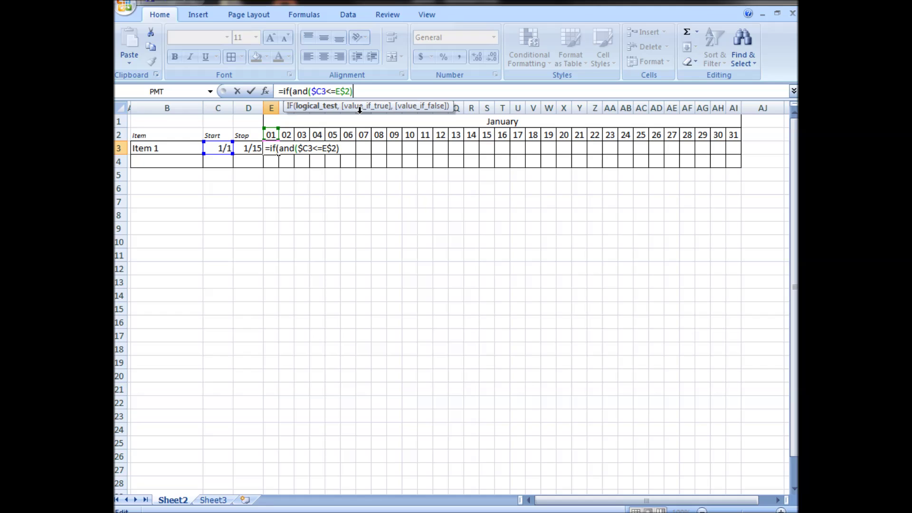
{"action": "key", "text": "BackSpace"}
{"action": "type", "text": ","}
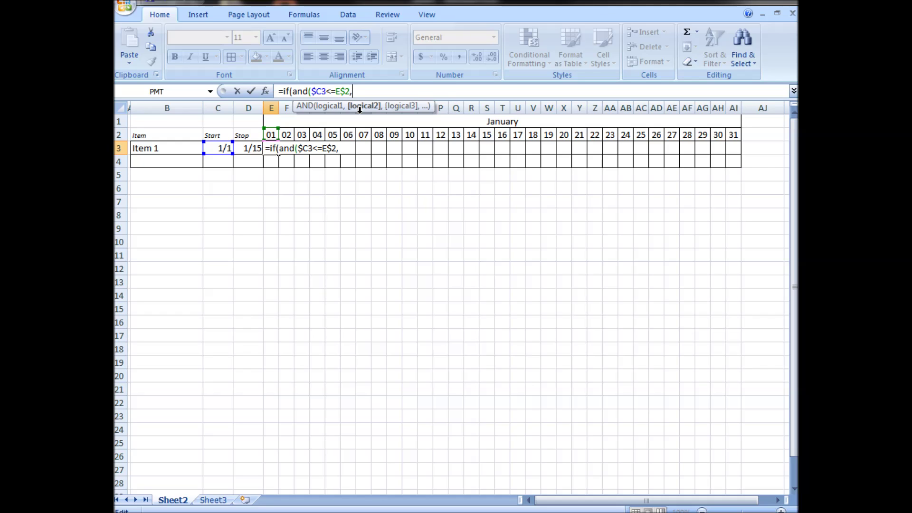
- Add the condition $D3>=E$2 with results 1 and 0, committing and accepting Excel's correction
{"action": "left_click", "coordinate": [255, 148]}
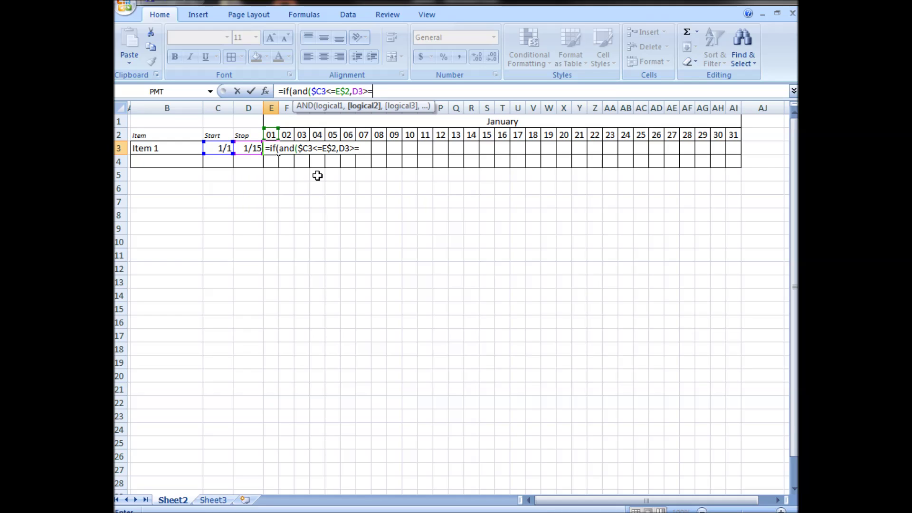
{"action": "type", "text": ">="}
{"action": "left_click", "coordinate": [269, 133]}
{"action": "key", "text": "F4"}
{"action": "key", "text": "F4"}
{"action": "double_click", "coordinate": [357, 91]}
{"action": "type", "text": "$D3>=E$2"}
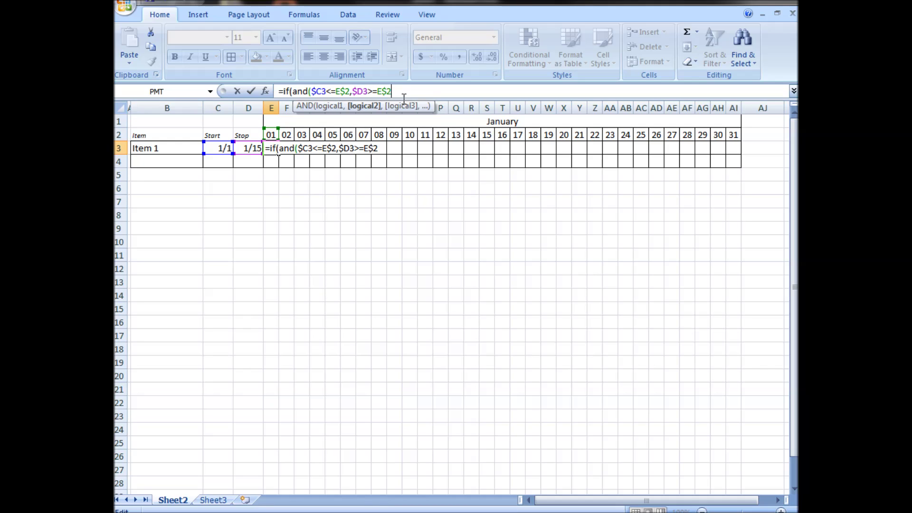
{"action": "type", "text": "),1,0"}
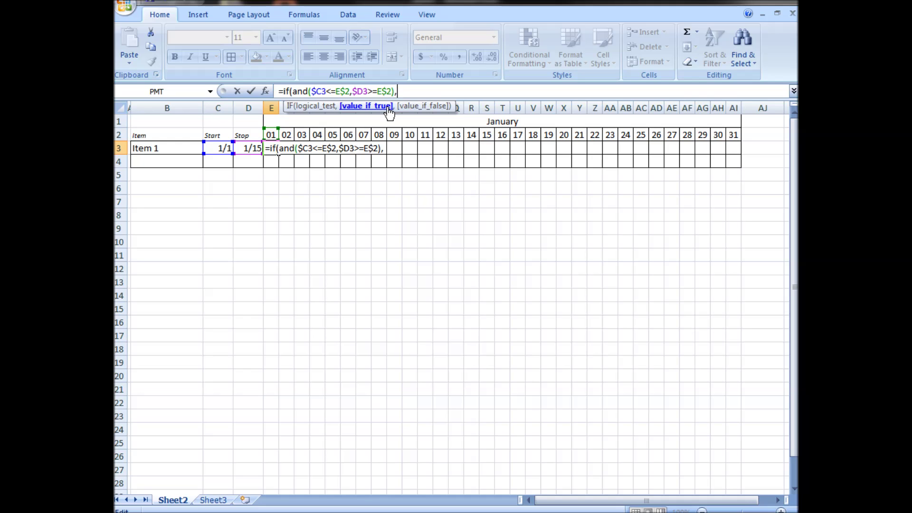
{"action": "key", "text": "Return"}
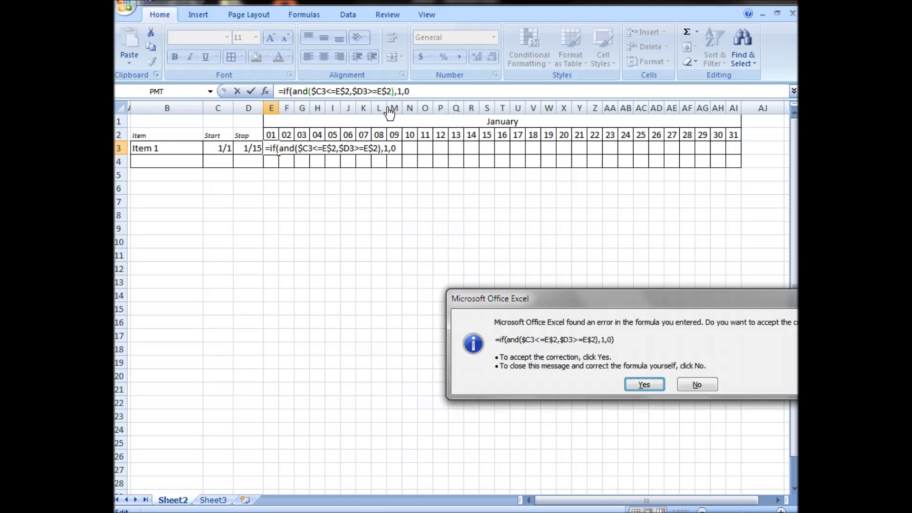
{"action": "key", "text": "Return"}
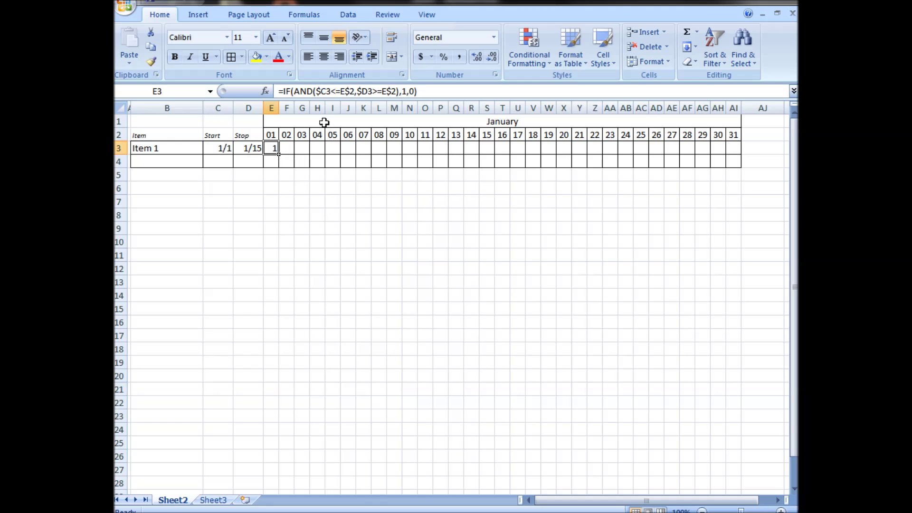
- Center E3 and fill its formula across to AI3
{"action": "left_click", "coordinate": [323, 56]}
{"action": "left_click_drag", "start_coordinate": [279, 155], "coordinate": [638, 154]}
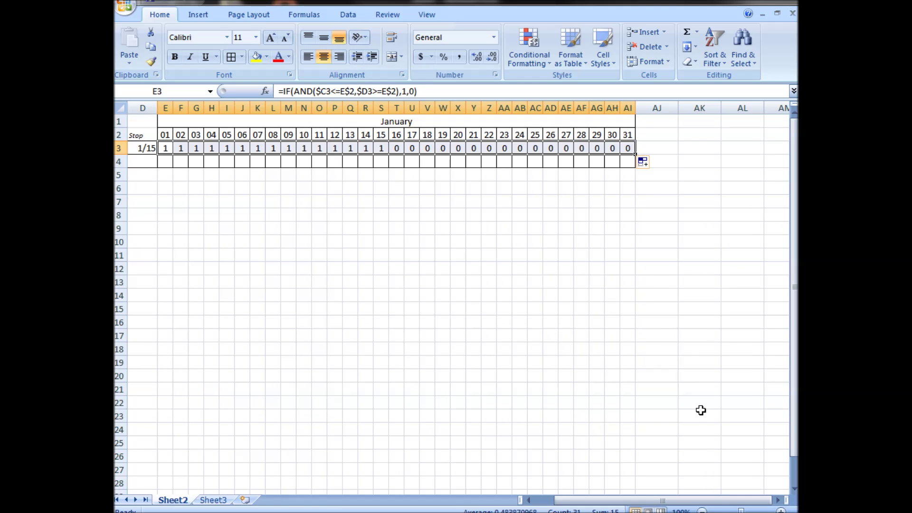
{"action": "left_click_drag", "start_coordinate": [625, 500], "coordinate": [611, 500]}
{"action": "left_click", "coordinate": [316, 269]}
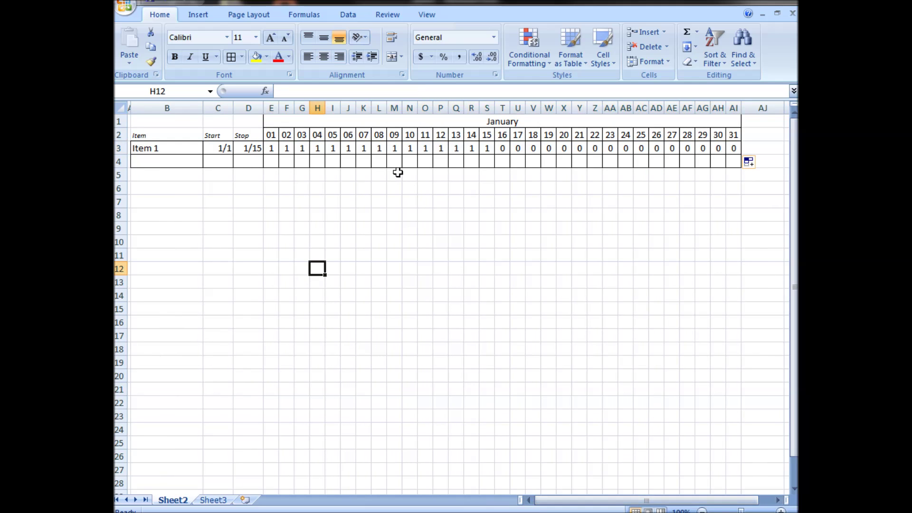
- Hide the 1s and 0s in E3:AI3 with white font colour
{"action": "left_click_drag", "start_coordinate": [275, 149], "coordinate": [735, 150]}
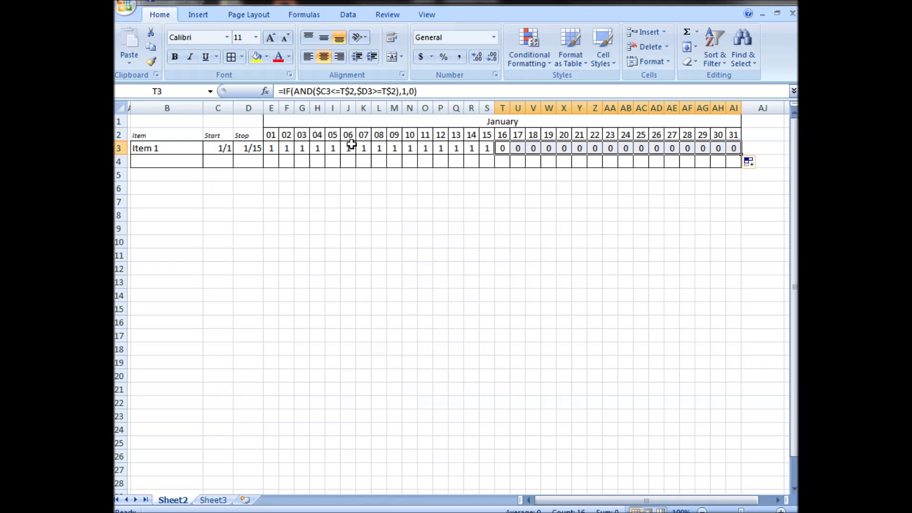
{"action": "left_click_drag", "start_coordinate": [271, 148], "coordinate": [736, 149]}
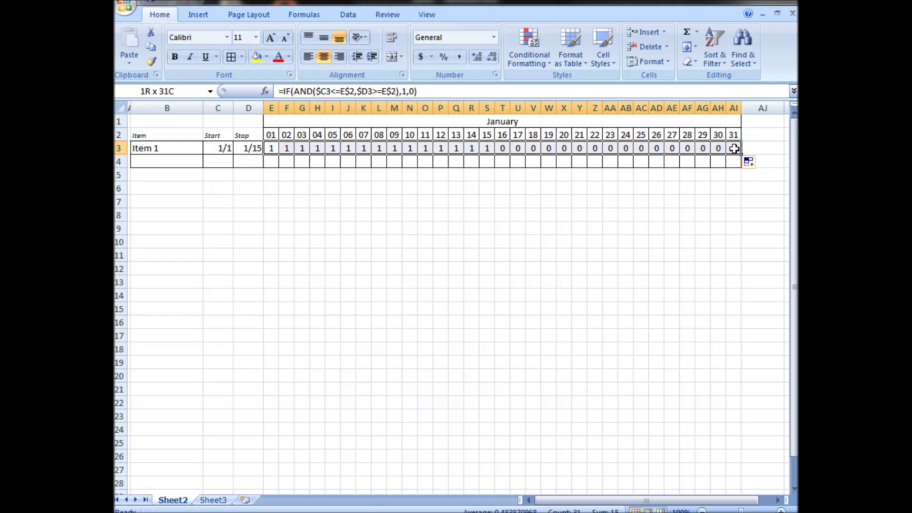
{"action": "left_click", "coordinate": [288, 56]}
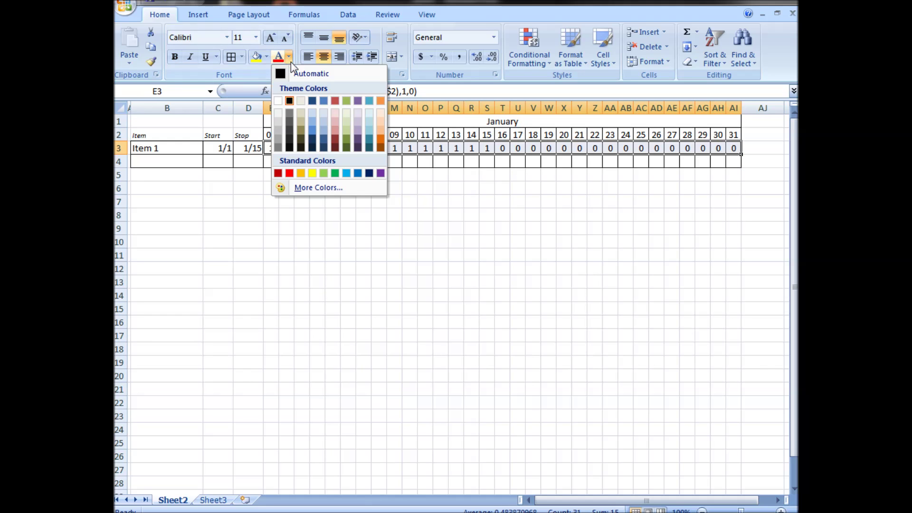
{"action": "left_click", "coordinate": [279, 100]}
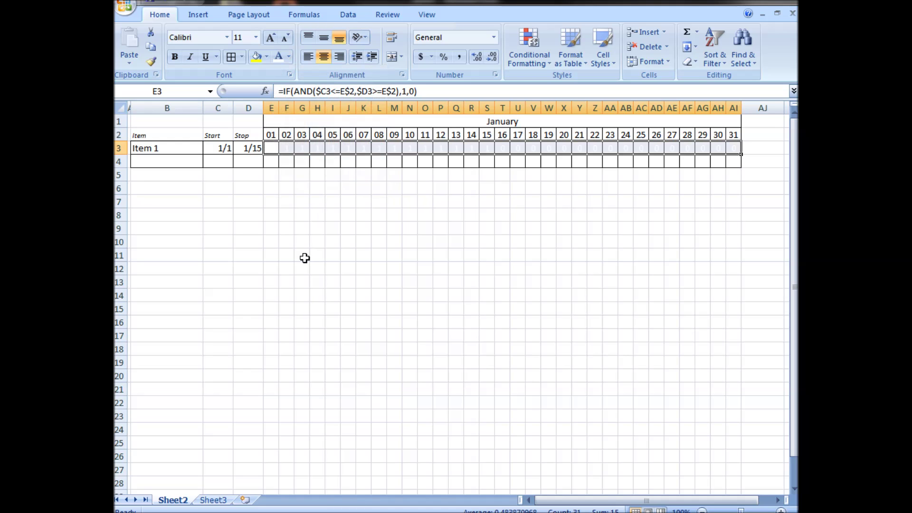
{"action": "left_click", "coordinate": [527, 52]}
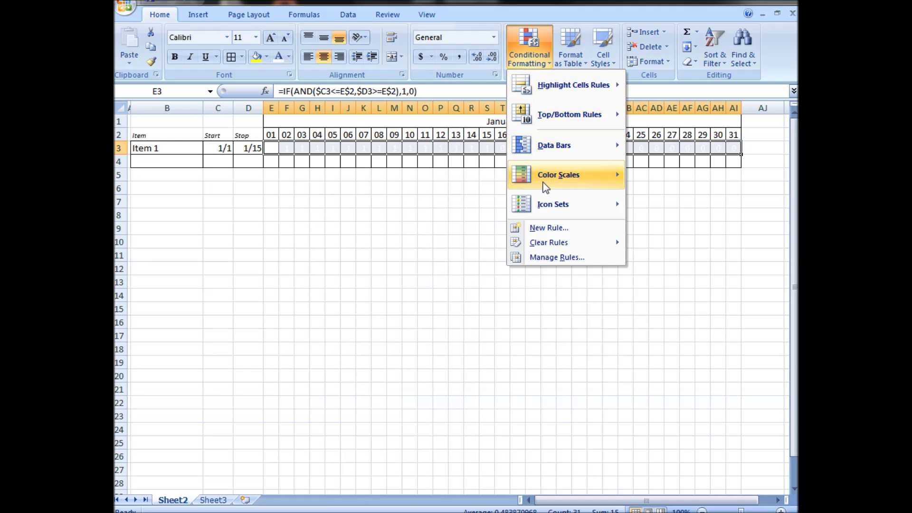
- Create a new conditional formatting rule for cells whose value equals 1
{"action": "left_click", "coordinate": [547, 228]}
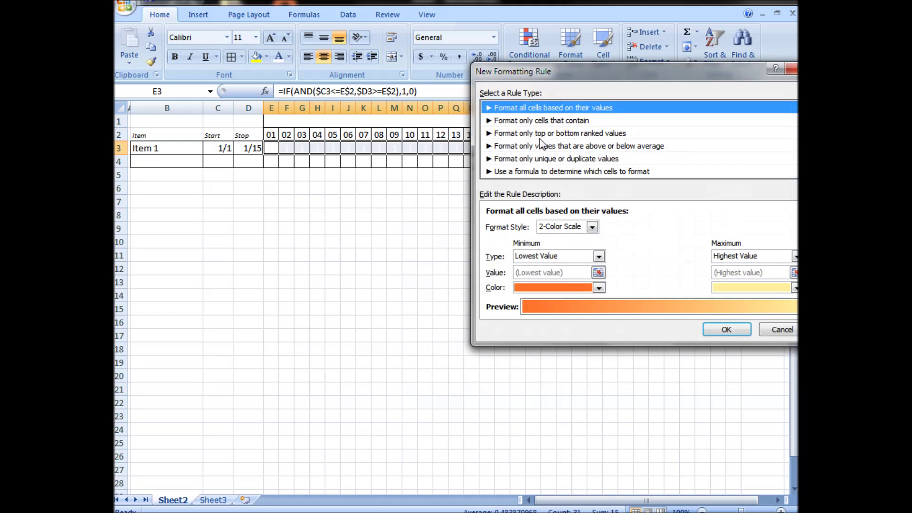
{"action": "left_click", "coordinate": [544, 122]}
{"action": "left_click", "coordinate": [586, 227]}
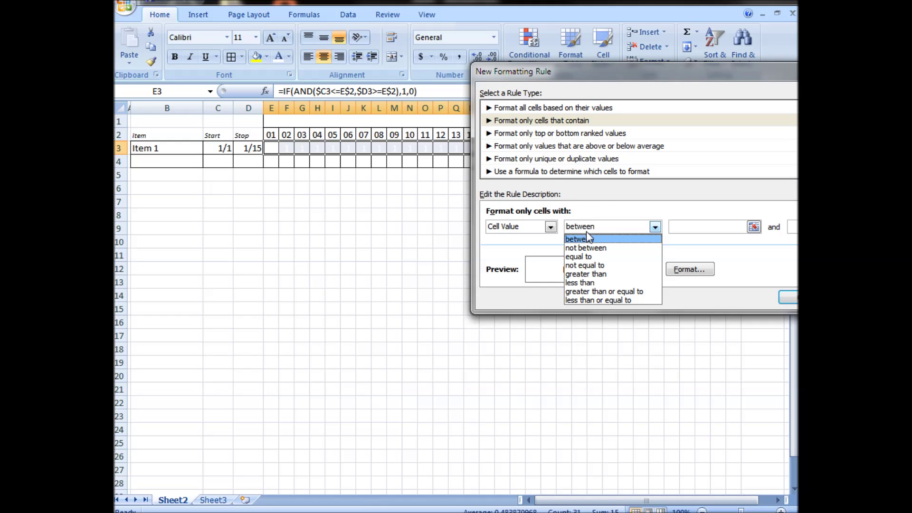
{"action": "left_click", "coordinate": [622, 255]}
{"action": "left_click", "coordinate": [690, 229]}
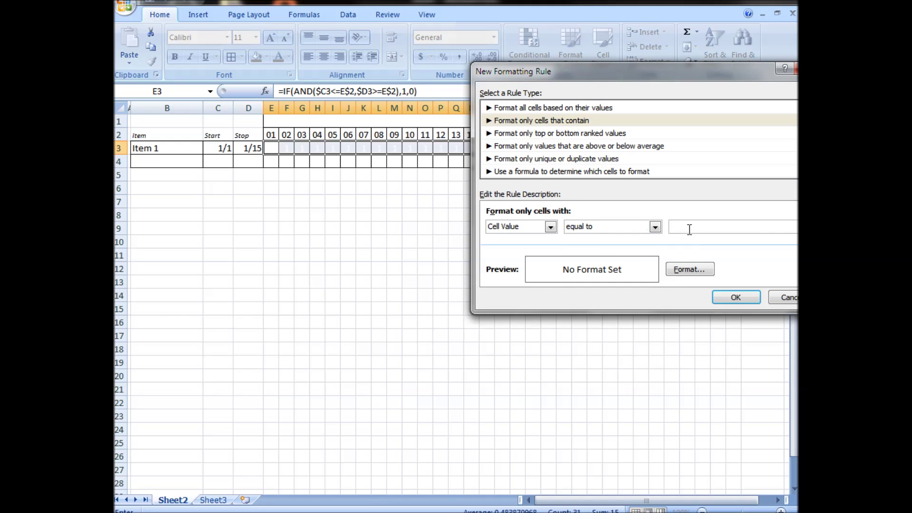
- Give the rule black font and black fill, and apply it to Item 1's day cells
{"action": "left_click", "coordinate": [689, 269]}
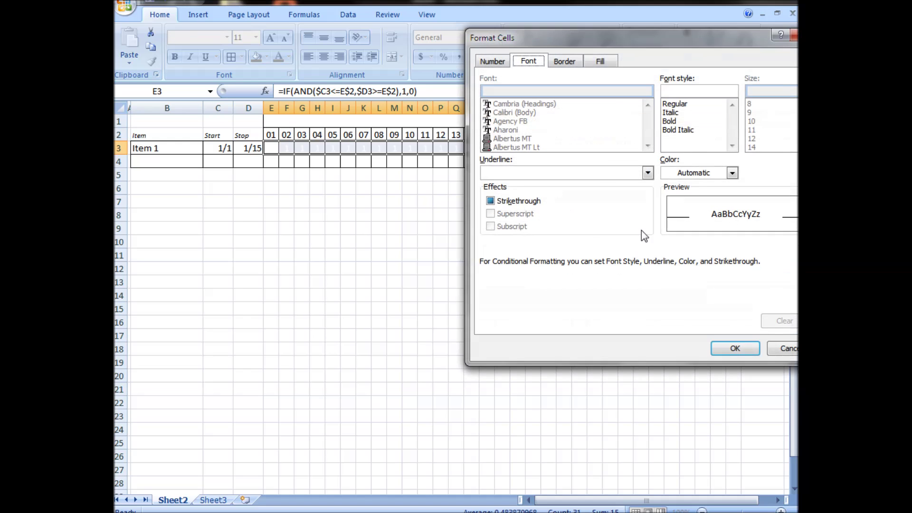
{"action": "left_click", "coordinate": [731, 172]}
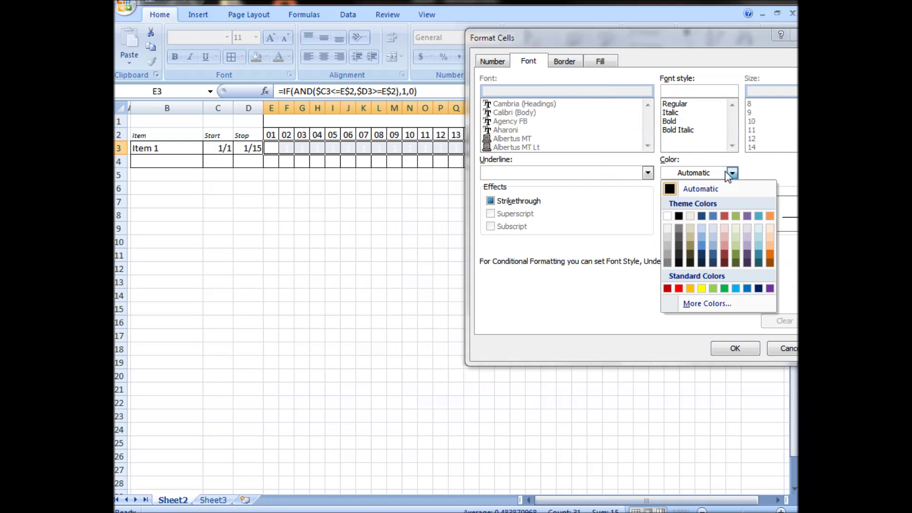
{"action": "left_click", "coordinate": [679, 215]}
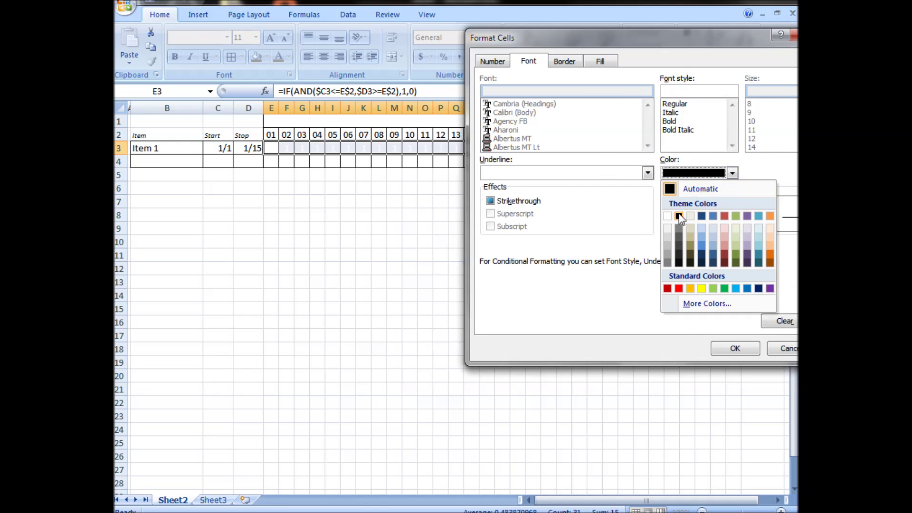
{"action": "left_click", "coordinate": [563, 62]}
{"action": "left_click", "coordinate": [599, 61]}
{"action": "left_click", "coordinate": [505, 110]}
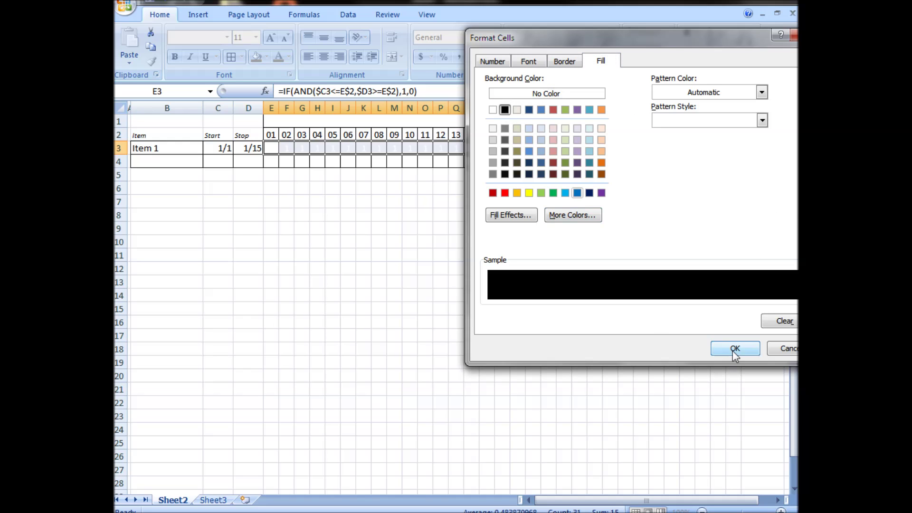
{"action": "left_click", "coordinate": [731, 351]}
{"action": "left_click", "coordinate": [723, 298]}
{"action": "left_click", "coordinate": [532, 268]}
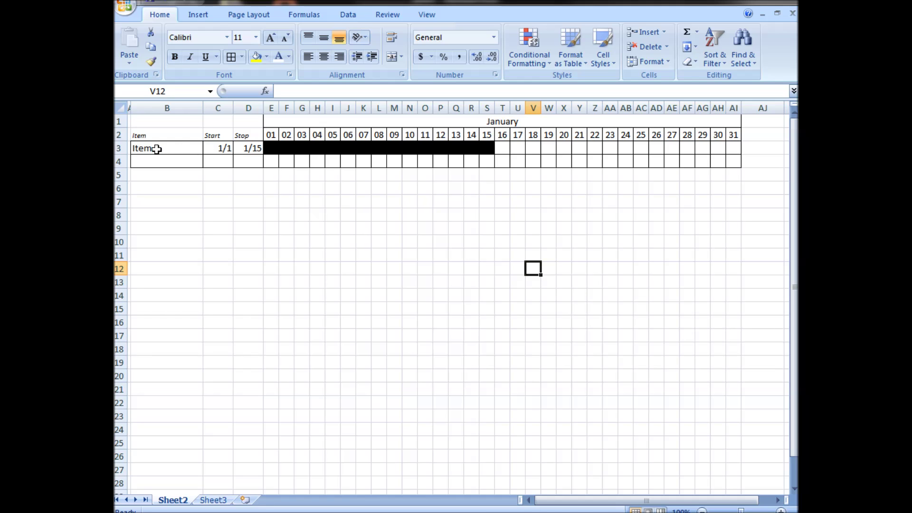
- Copy the Item 1 row into rows 4–24 and clear the copied dates in C4:D24
{"action": "right_click", "coordinate": [118, 149]}
{"action": "left_click", "coordinate": [146, 168]}
{"action": "left_click_drag", "start_coordinate": [118, 162], "coordinate": [125, 433]}
{"action": "right_click", "coordinate": [120, 301]}
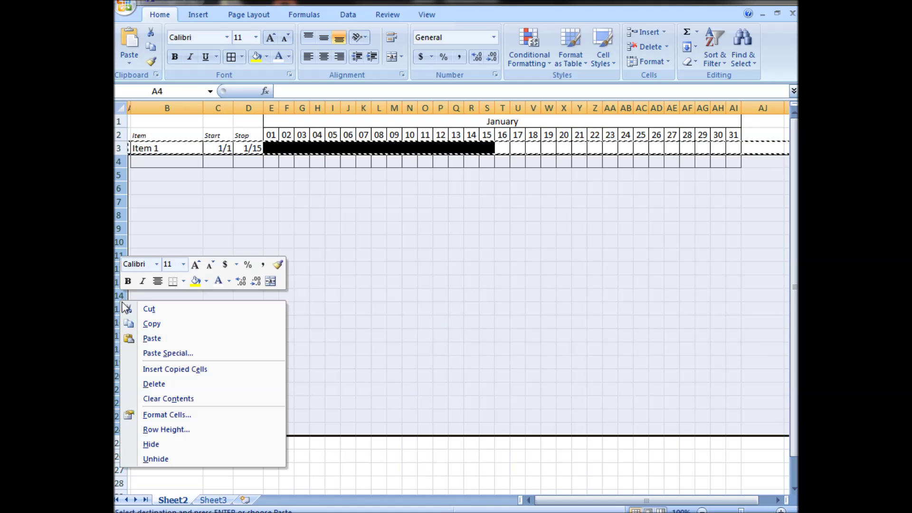
{"action": "left_click", "coordinate": [152, 338]}
{"action": "left_click", "coordinate": [317, 188]}
{"action": "left_click_drag", "start_coordinate": [221, 163], "coordinate": [243, 428]}
{"action": "key", "text": "Delete"}
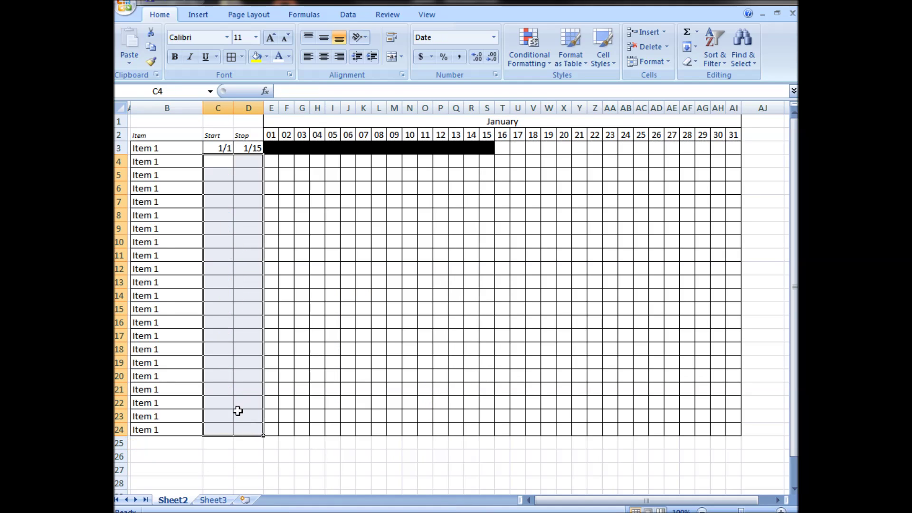
- Rename B4 to Item 2 and AutoFill the item names down through Item 22
{"action": "left_click", "coordinate": [170, 175]}
{"action": "double_click", "coordinate": [174, 163]}
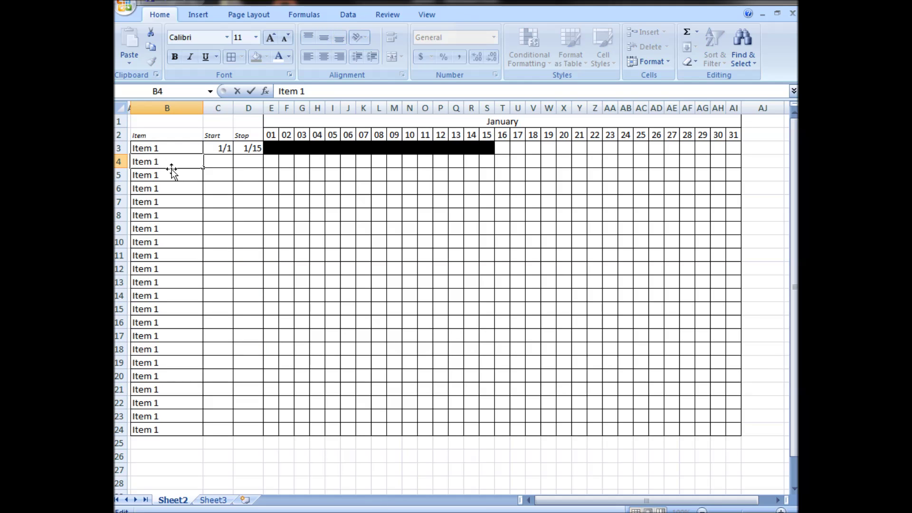
{"action": "key", "text": "BackSpace"}
{"action": "type", "text": "2"}
{"action": "key", "text": "Return"}
{"action": "left_click_drag", "start_coordinate": [179, 150], "coordinate": [183, 162]}
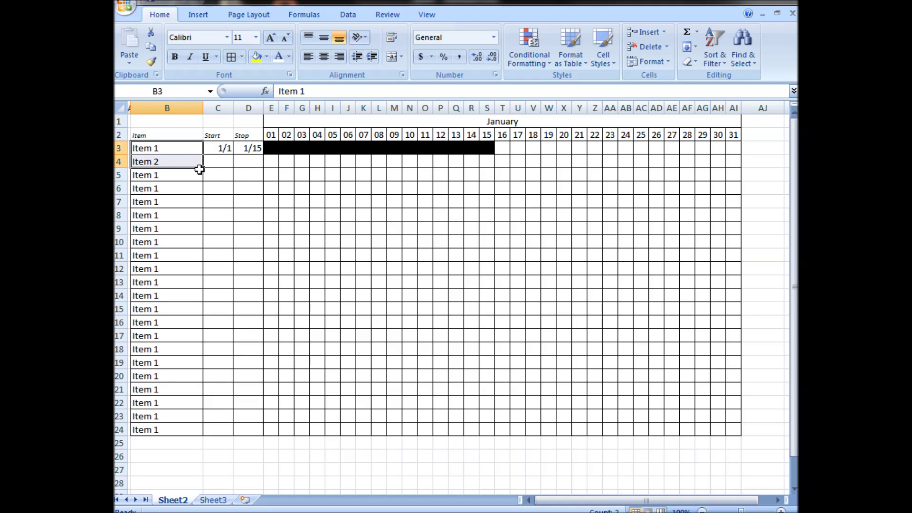
{"action": "double_click", "coordinate": [202, 169]}
{"action": "left_click", "coordinate": [265, 180]}
- Give Item 2 a start date of 1/3 and a stop date of 1/6
{"action": "left_click", "coordinate": [223, 160]}
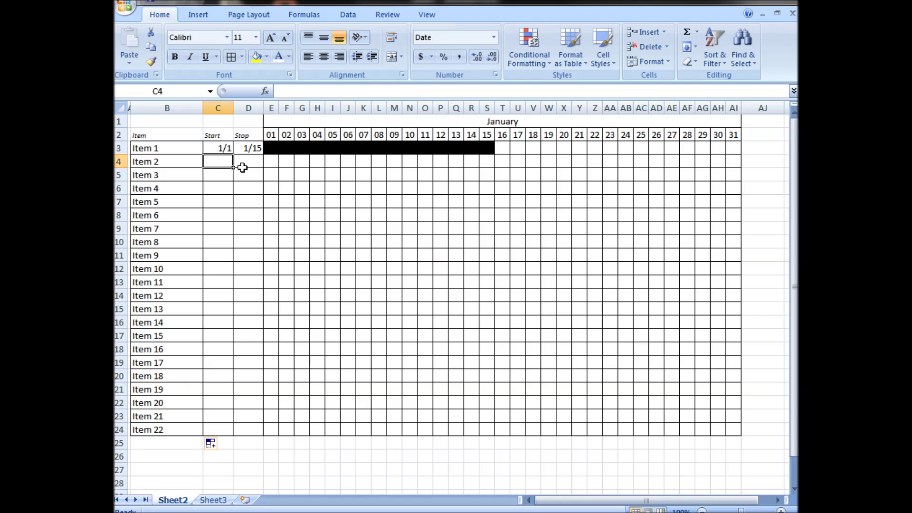
{"action": "type", "text": "1/"}
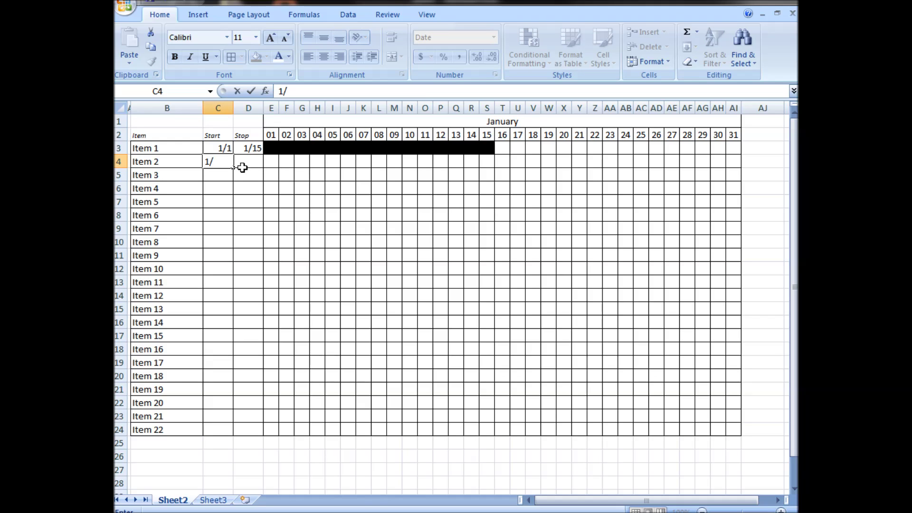
{"action": "type", "text": "3"}
{"action": "key", "text": "Tab"}
{"action": "type", "text": "1/6"}
{"action": "key", "text": "Tab"}
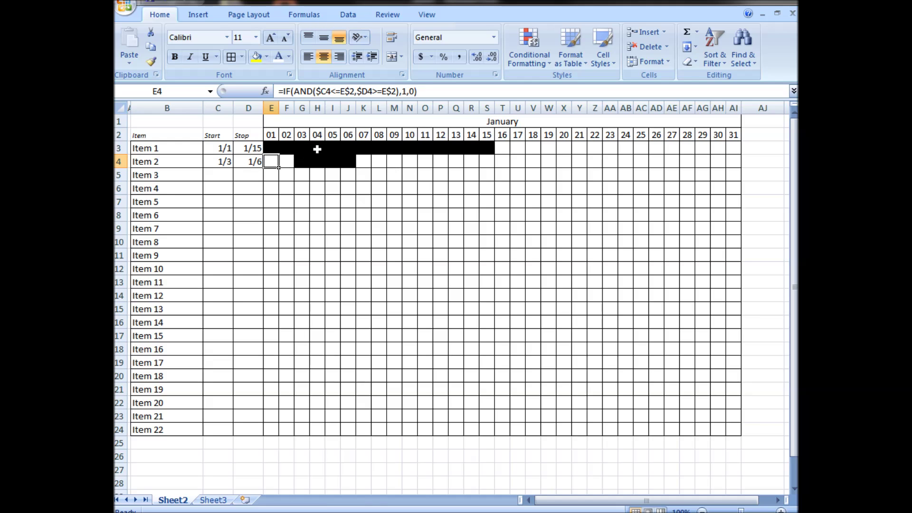
- Add thin spacer rows around Item 2, then delete the thin rows again
{"action": "right_click", "coordinate": [119, 161]}
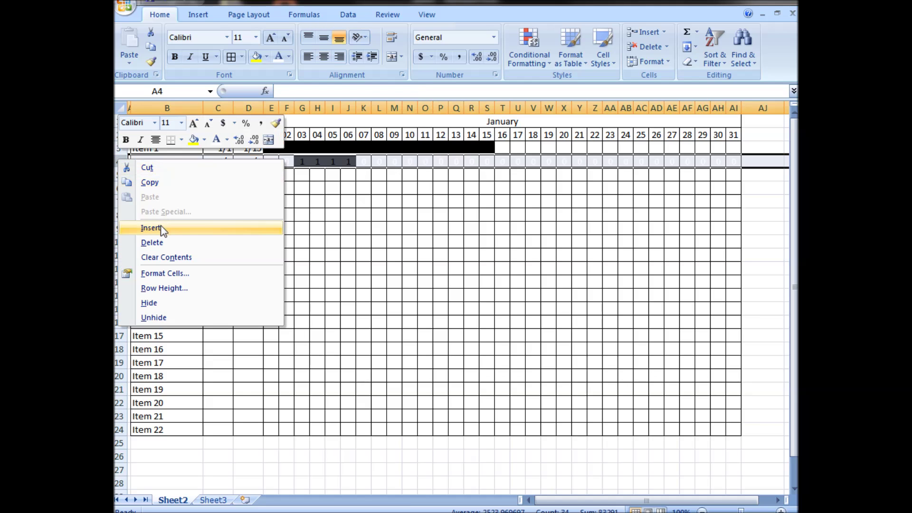
{"action": "left_click", "coordinate": [162, 227]}
{"action": "left_click", "coordinate": [348, 228]}
{"action": "left_click", "coordinate": [121, 161]}
{"action": "mouse_move", "coordinate": [121, 168]}
{"action": "left_mouse_down"}
{"action": "mouse_move", "coordinate": [122, 156]}
{"action": "mouse_move", "coordinate": [122, 179]}
{"action": "left_mouse_up"}
{"action": "left_click", "coordinate": [287, 231]}
{"action": "right_click", "coordinate": [120, 177]}
{"action": "left_click", "coordinate": [157, 249]}
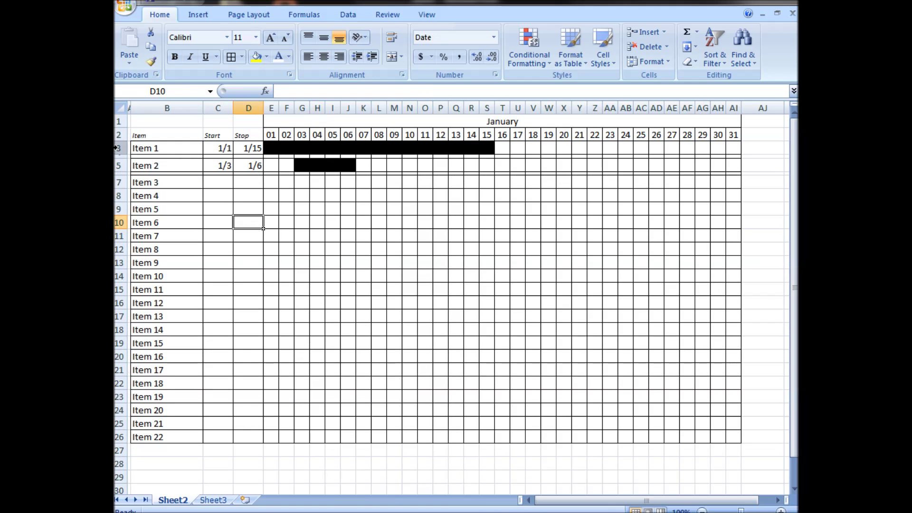
{"action": "left_click", "coordinate": [248, 202]}
{"action": "left_click", "coordinate": [301, 241]}
{"action": "left_click", "coordinate": [118, 144]}
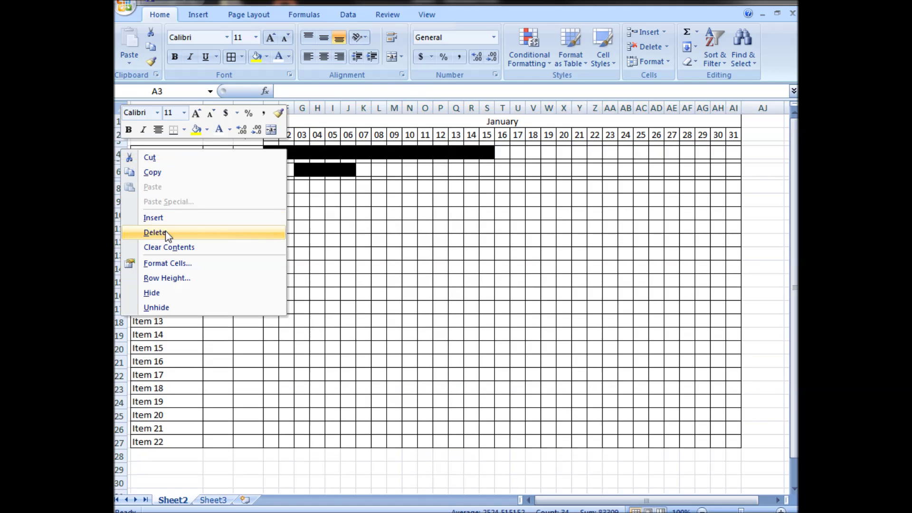
{"action": "left_click", "coordinate": [167, 233]}
- Format Item 2's 31 day cells to hide the 0/1 values and middle-align the whole sheet
{"action": "left_click", "coordinate": [167, 152]}
{"action": "left_click", "coordinate": [218, 151]}
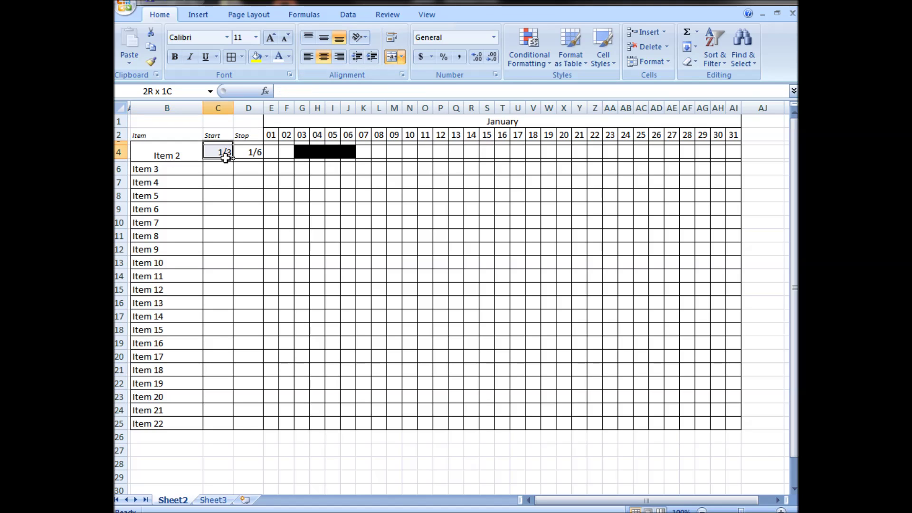
{"action": "left_click", "coordinate": [251, 143]}
{"action": "left_click_drag", "start_coordinate": [274, 148], "coordinate": [732, 160]}
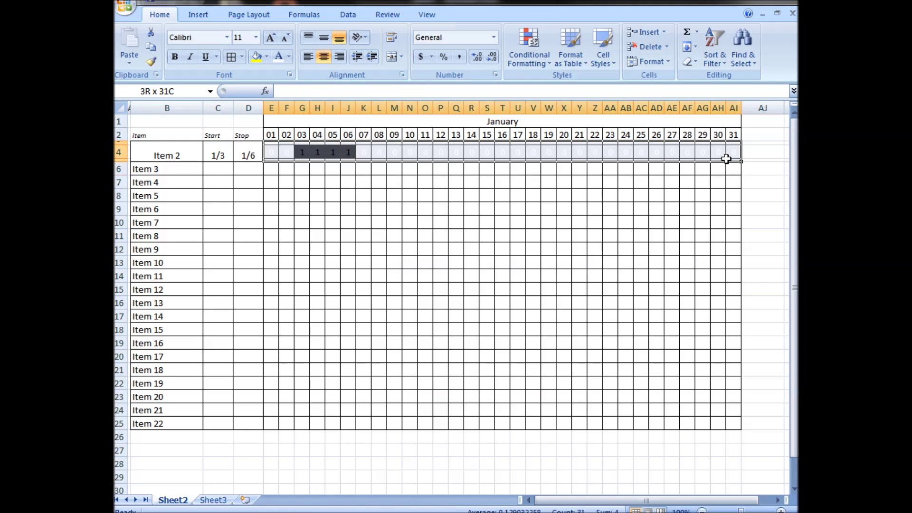
{"action": "right_click", "coordinate": [733, 160]}
{"action": "left_click", "coordinate": [759, 314]}
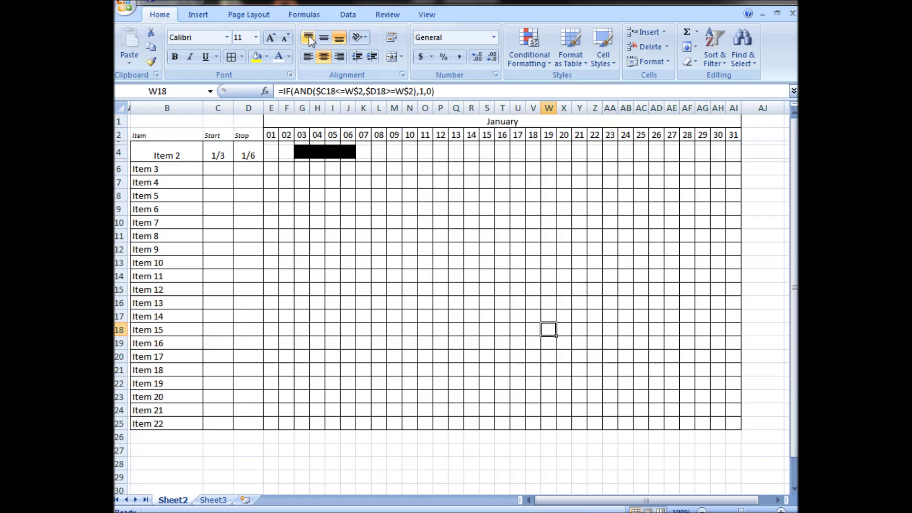
{"action": "left_click", "coordinate": [426, 14]}
{"action": "left_click", "coordinate": [394, 276]}
{"action": "left_click", "coordinate": [121, 108]}
{"action": "left_click", "coordinate": [159, 14]}
{"action": "left_click", "coordinate": [324, 40]}
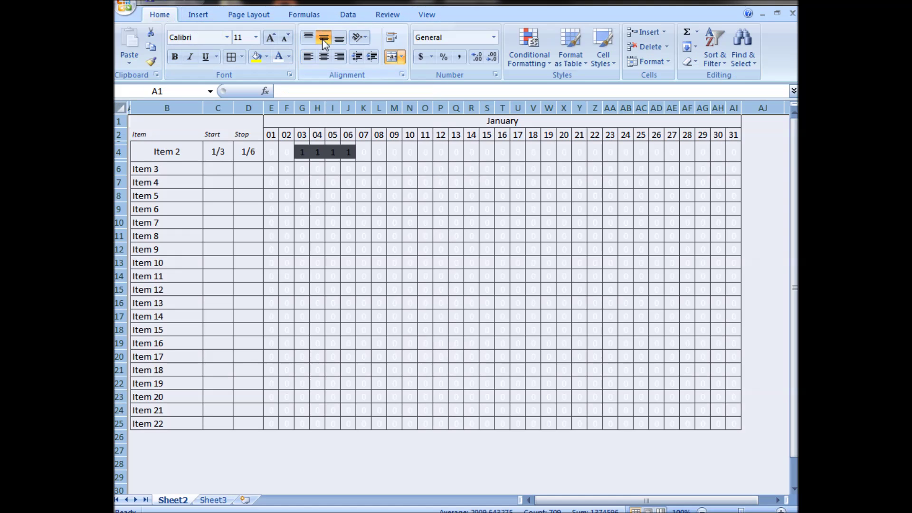
{"action": "left_click", "coordinate": [332, 209]}
- Insert copied Item 2 rows repeatedly until there are eight identical 1/3–1/6 rows
{"action": "left_click_drag", "start_coordinate": [119, 142], "coordinate": [119, 161]}
{"action": "key", "text": "ctrl+c"}
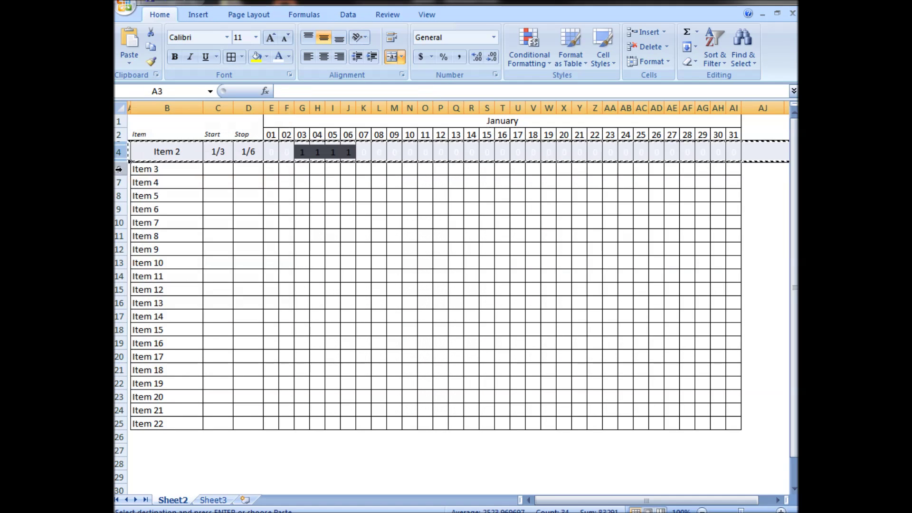
{"action": "right_click", "coordinate": [118, 169]}
{"action": "left_click", "coordinate": [166, 236]}
{"action": "right_click", "coordinate": [123, 169]}
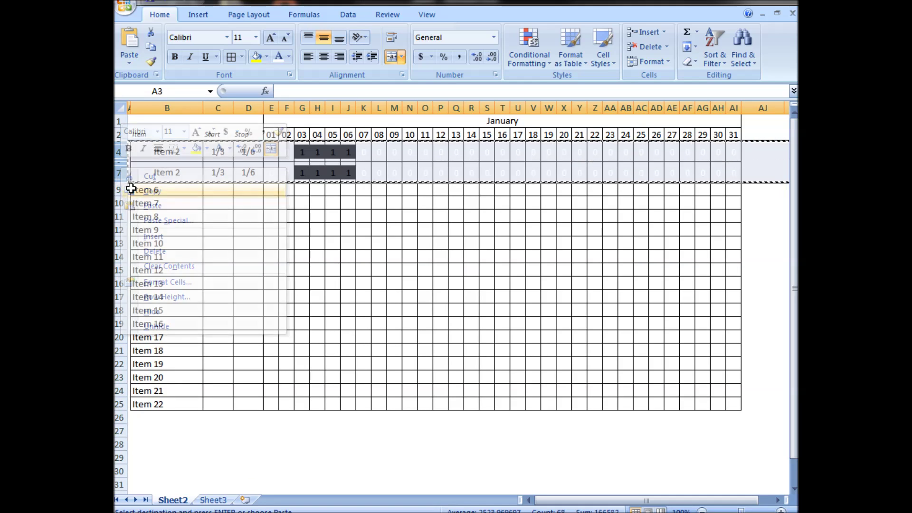
{"action": "left_click", "coordinate": [133, 235]}
{"action": "key", "text": "ctrl+c"}
{"action": "left_click", "coordinate": [131, 233]}
{"action": "key", "text": "ctrl+shift+plus"}
{"action": "left_click", "coordinate": [302, 341]}
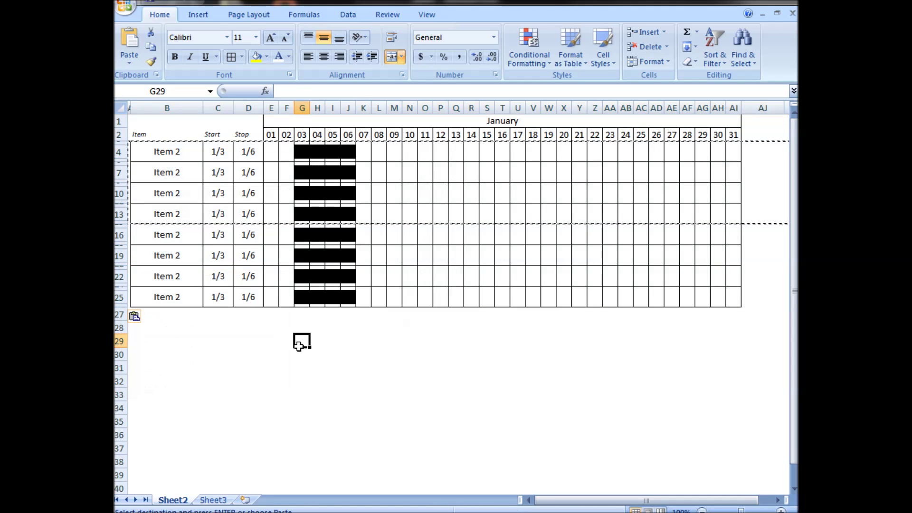
- Rename the first row Item 1 and fill the names down as Item 1 to Item 8
{"action": "left_click", "coordinate": [179, 152]}
{"action": "double_click", "coordinate": [178, 151]}
{"action": "double_click", "coordinate": [177, 151]}
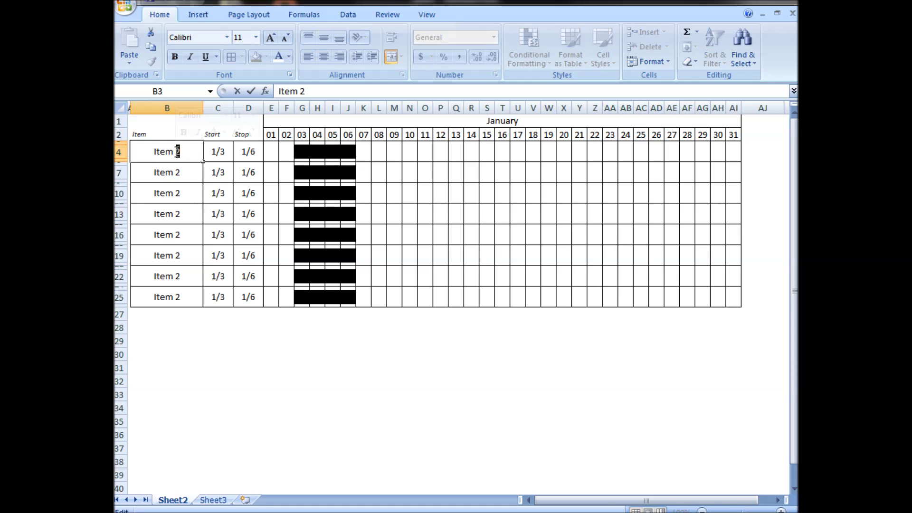
{"action": "type", "text": "1"}
{"action": "key", "text": "Return"}
{"action": "left_click", "coordinate": [183, 172]}
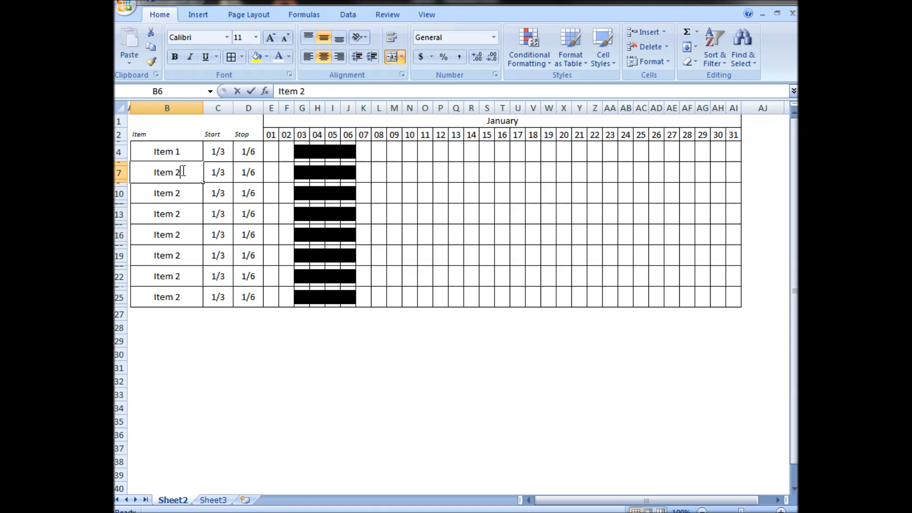
{"action": "key", "text": "Return"}
{"action": "left_click_drag", "start_coordinate": [182, 158], "coordinate": [204, 304]}
{"action": "left_click", "coordinate": [357, 234]}
- Give Item 2 dates 1/8–1/12 and Item 3 dates 1/13–1/14
{"action": "left_click", "coordinate": [213, 170]}
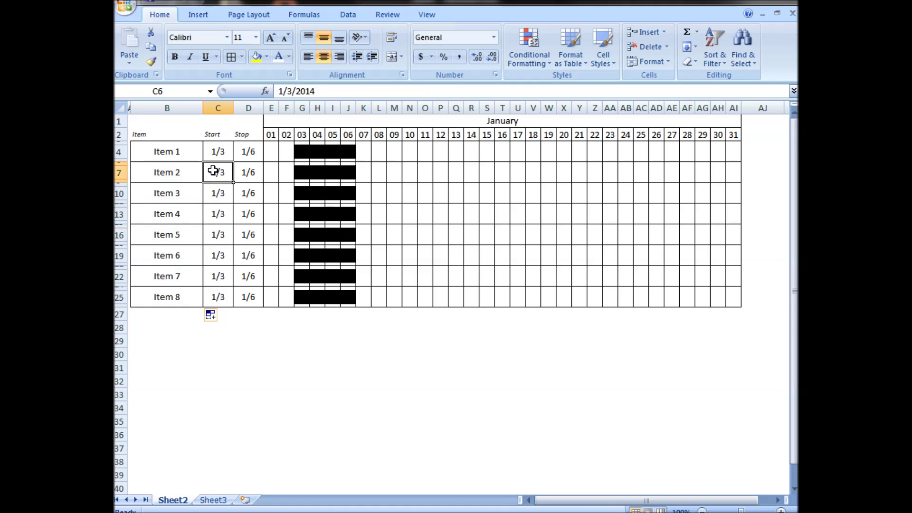
{"action": "type", "text": "1/8"}
{"action": "key", "text": "Tab"}
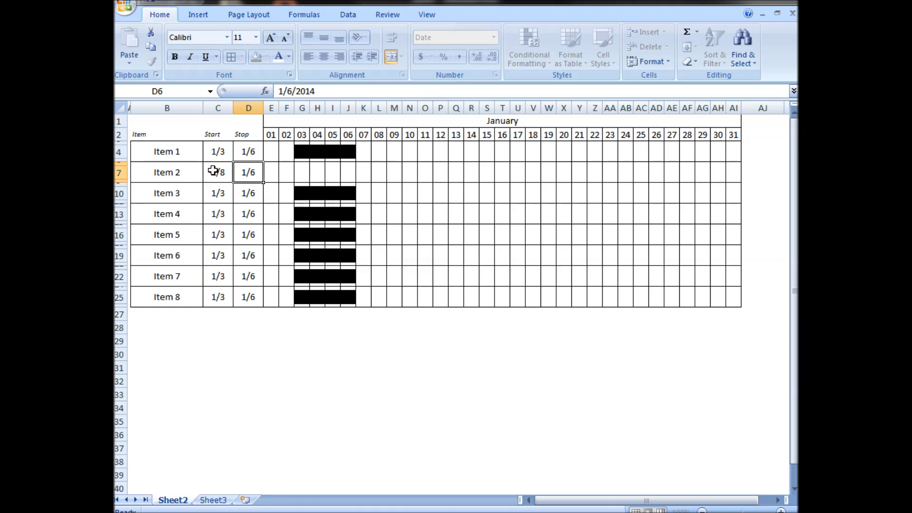
{"action": "type", "text": "1/"}
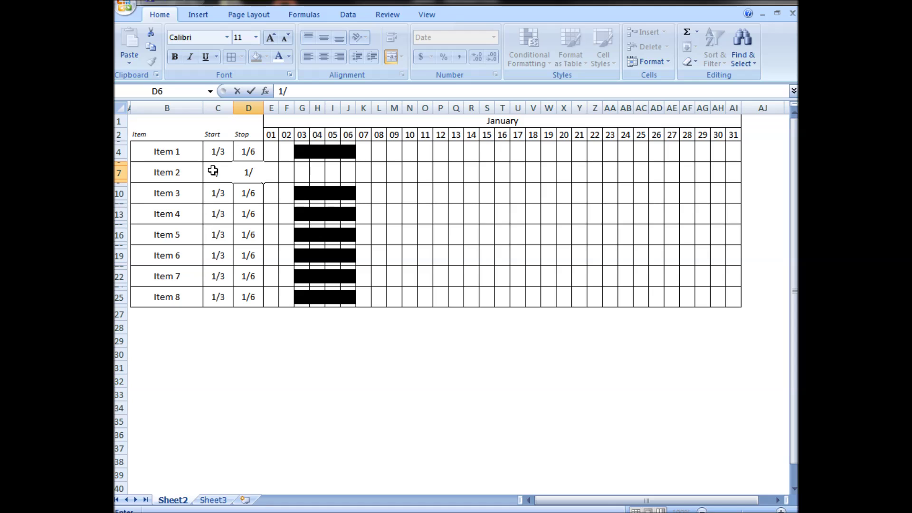
{"action": "type", "text": "12"}
{"action": "key", "text": "Tab"}
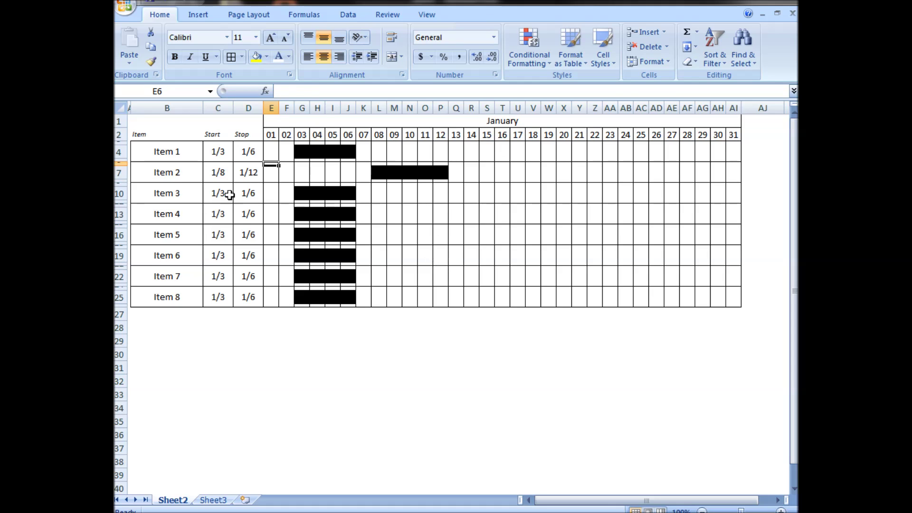
{"action": "left_click", "coordinate": [230, 194]}
{"action": "type", "text": "1/13"}
{"action": "key", "text": "Tab"}
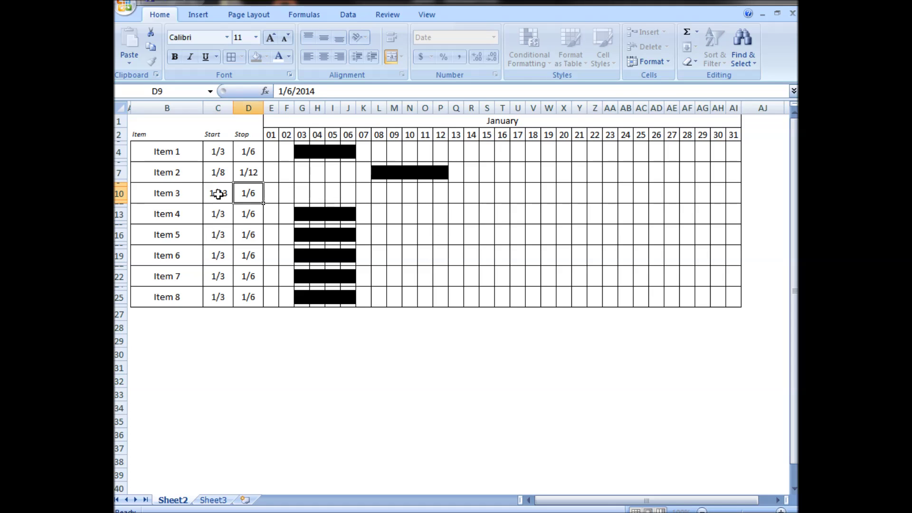
{"action": "type", "text": "1/14"}
{"action": "key", "text": "Tab"}
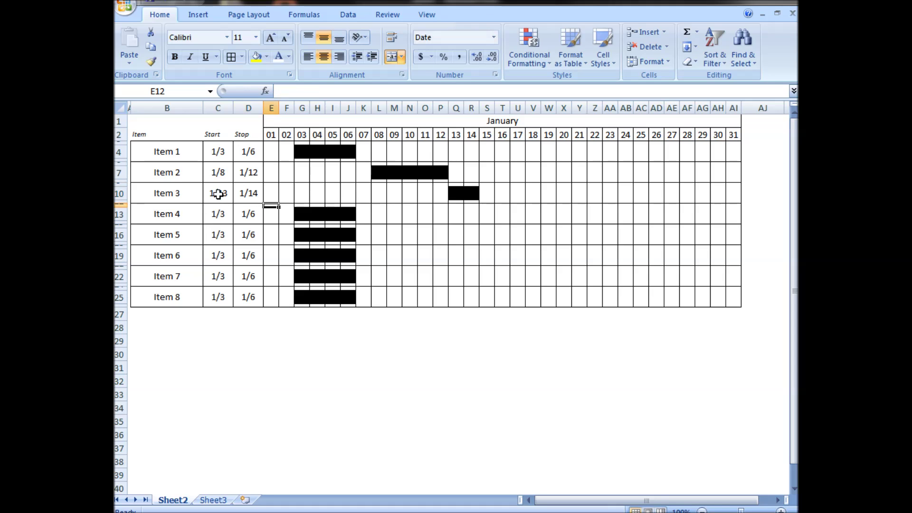
- Give Item 4 a start date of 1/14 and a stop date of 1/22
{"action": "left_click", "coordinate": [219, 213]}
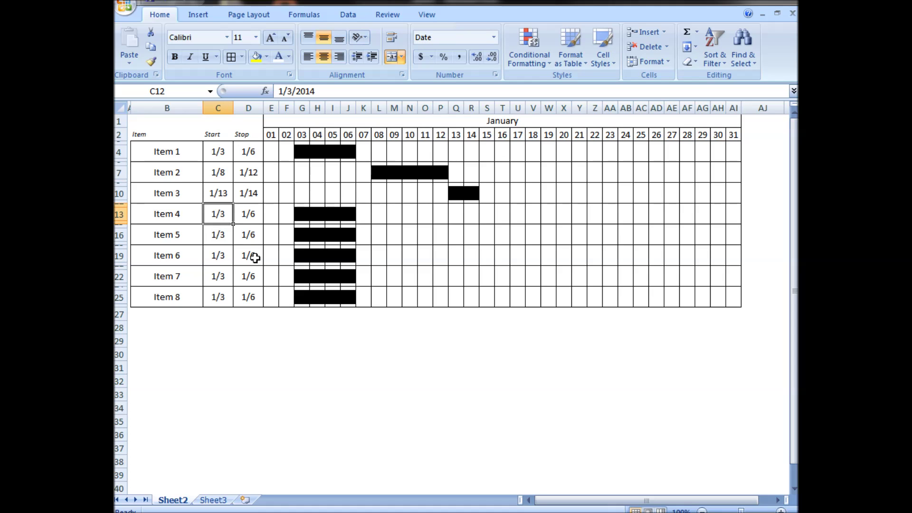
{"action": "type", "text": "1/14"}
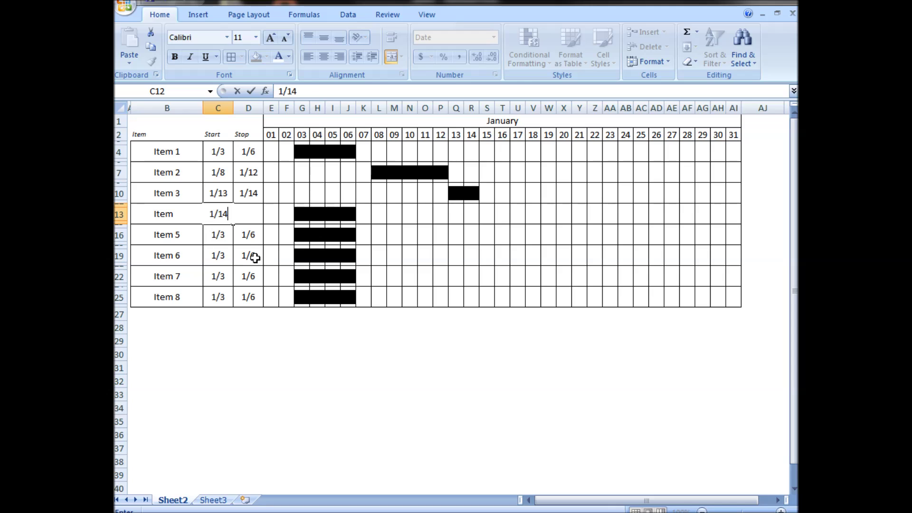
{"action": "key", "text": "Tab"}
{"action": "type", "text": "1/22"}
{"action": "key", "text": "ctrl+Return"}
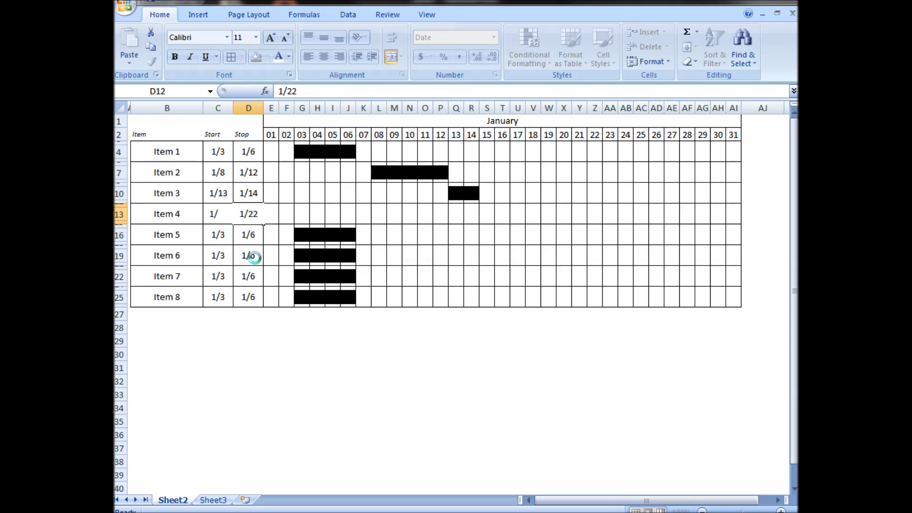
- Clear the names and dates of Items 5–8
{"action": "mouse_move", "coordinate": [221, 235]}
{"action": "left_mouse_down"}
{"action": "mouse_move", "coordinate": [240, 281]}
{"action": "mouse_move", "coordinate": [230, 292]}
{"action": "left_mouse_up"}
{"action": "key", "text": "Delete"}
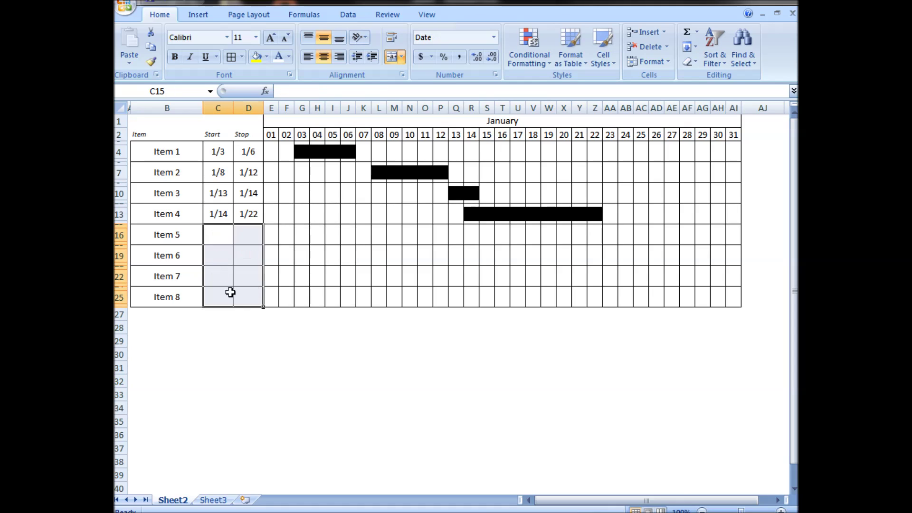
{"action": "left_click_drag", "start_coordinate": [166, 228], "coordinate": [171, 299]}
{"action": "key", "text": "Delete"}
{"action": "left_click", "coordinate": [248, 327]}
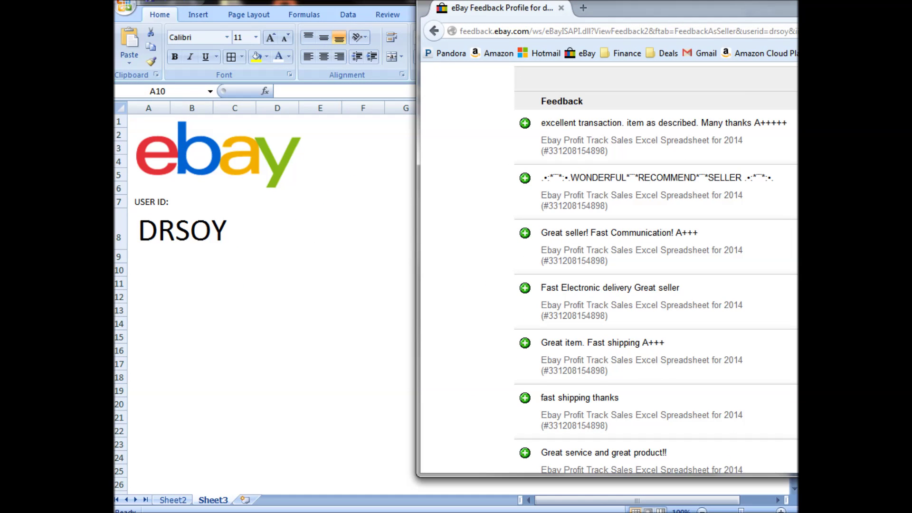
- Scroll down through the buyer reviews on the eBay seller-feedback page
{"action": "scroll", "coordinate": [656, 270], "scroll_direction": "down", "scroll_amount": 2}
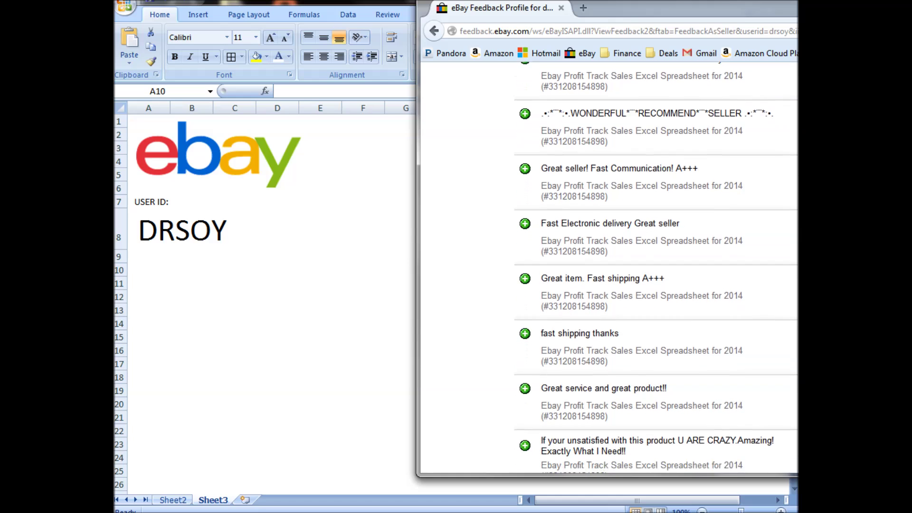
{"action": "scroll", "coordinate": [655, 271], "scroll_direction": "down", "scroll_amount": 3}
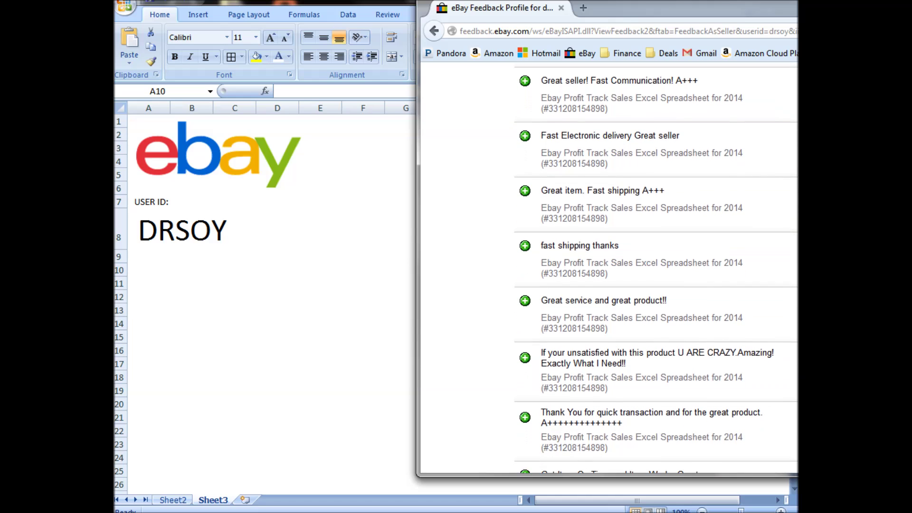
{"action": "scroll", "coordinate": [656, 270], "scroll_direction": "down", "scroll_amount": 2}
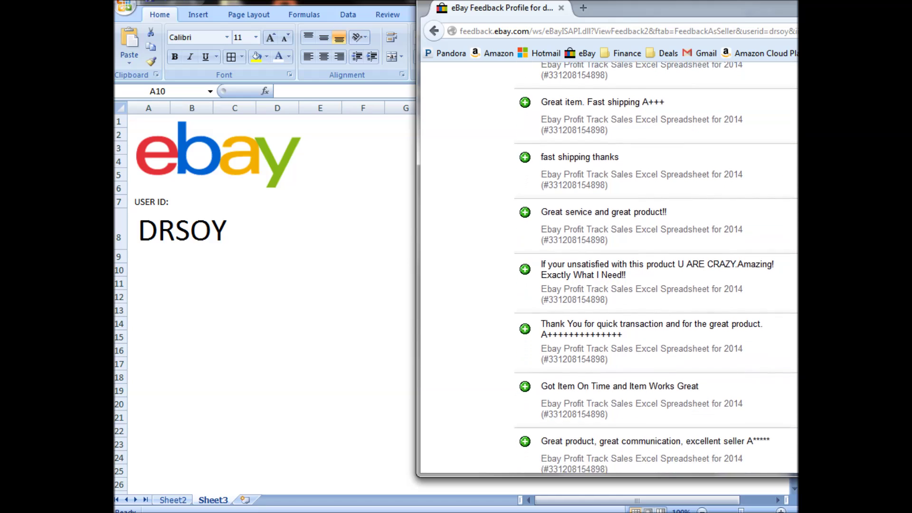